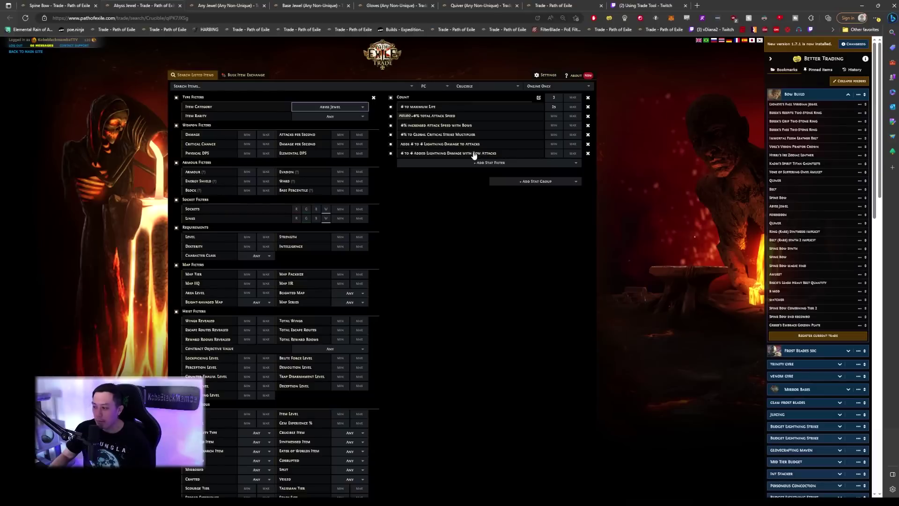
Step: Change the abyss jewel search's stat filter group from Count to Weighted Sum and minimise the browser
{"action": "left_click", "coordinate": [538, 98]}
{"action": "left_click", "coordinate": [427, 150]}
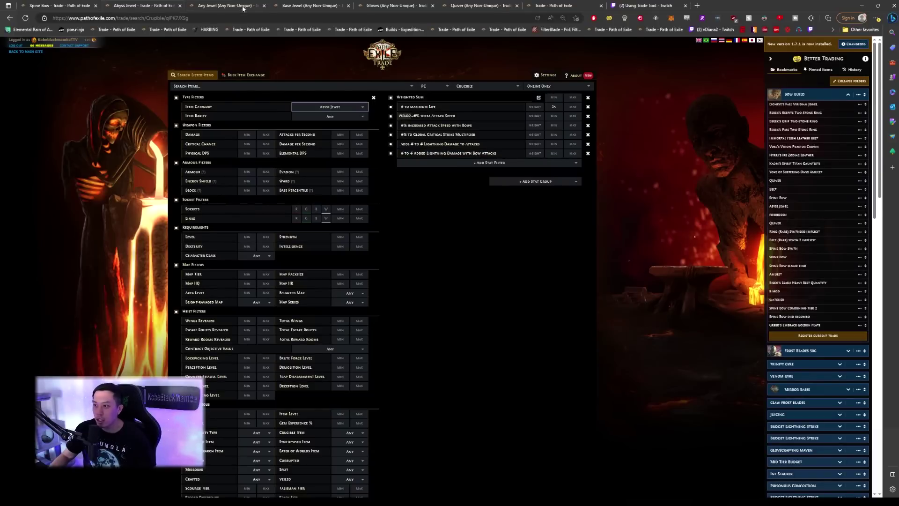
{"action": "left_click", "coordinate": [179, 7]}
{"action": "left_click", "coordinate": [856, 5]}
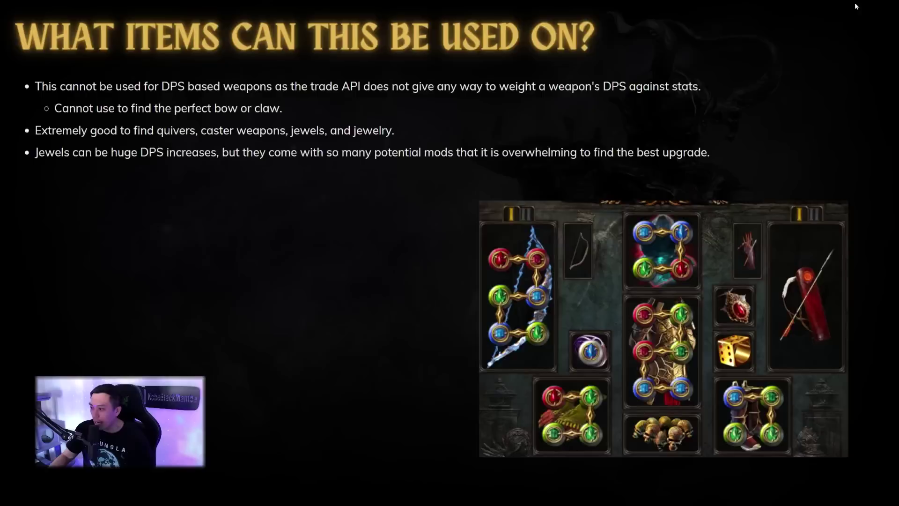
Step: Switch to Path of Building, show the bow build's skill socket groups, and widen the window to reveal the gem counts
{"action": "left_click", "coordinate": [753, 83]}
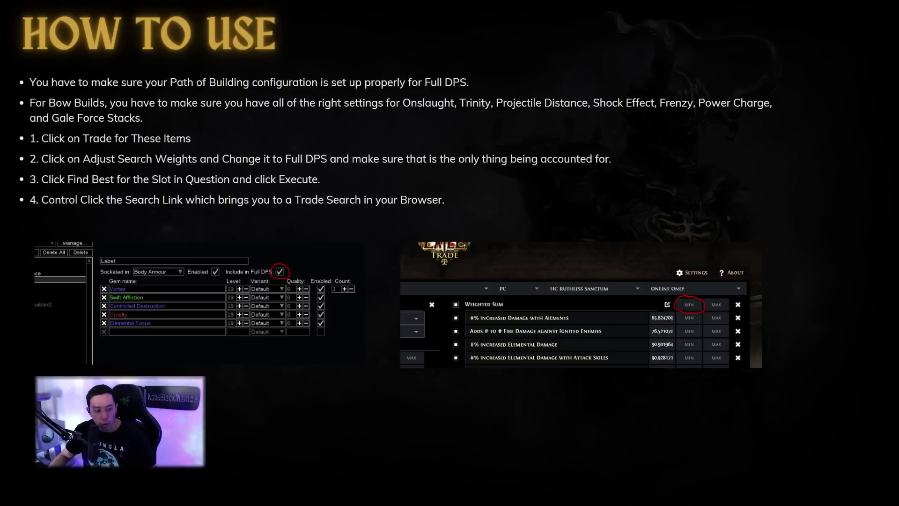
{"action": "left_click_drag", "start_coordinate": [0, 119], "coordinate": [434, 38]}
{"action": "scroll", "coordinate": [273, 240], "scroll_direction": "down", "scroll_amount": 5}
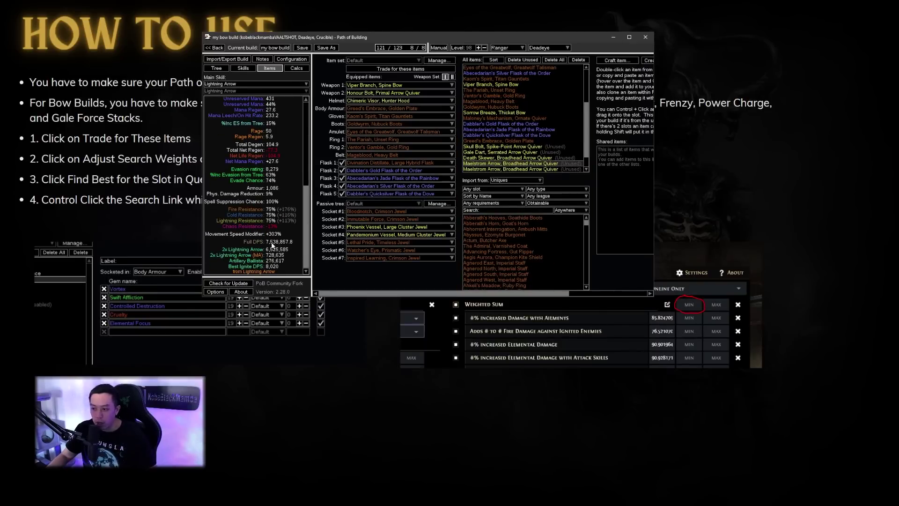
{"action": "left_click", "coordinate": [222, 69]}
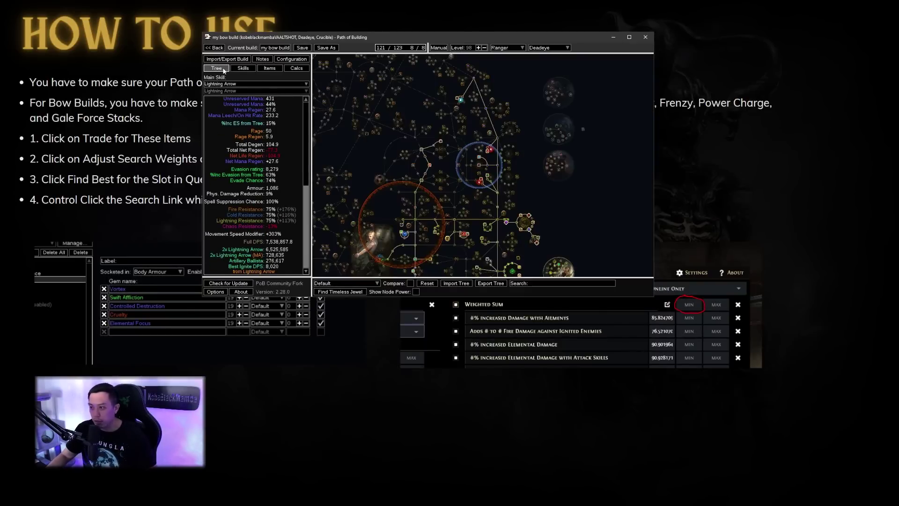
{"action": "left_click", "coordinate": [243, 68]}
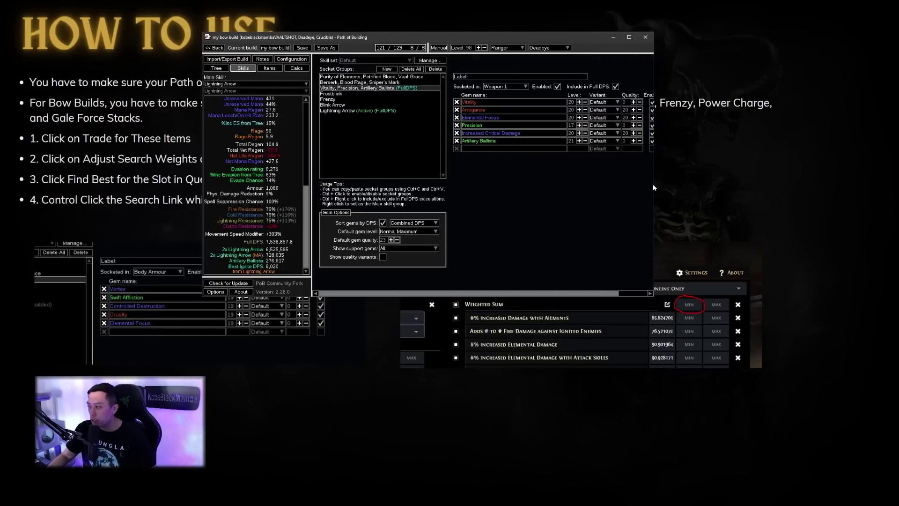
{"action": "left_click_drag", "start_coordinate": [653, 188], "coordinate": [787, 187]}
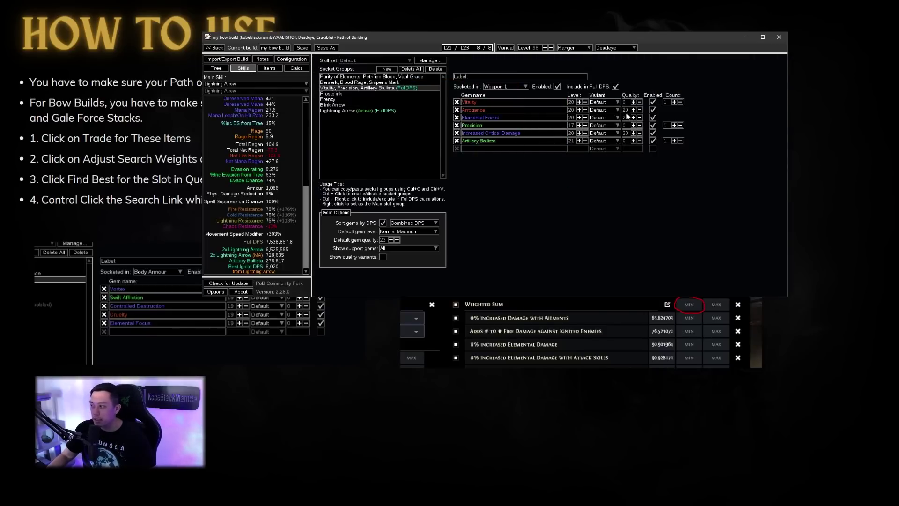
Step: Toggle Full DPS inclusion off and back on for the Artillery Ballista and Lightning Arrow socket groups
{"action": "left_click", "coordinate": [615, 87]}
{"action": "left_click", "coordinate": [616, 86]}
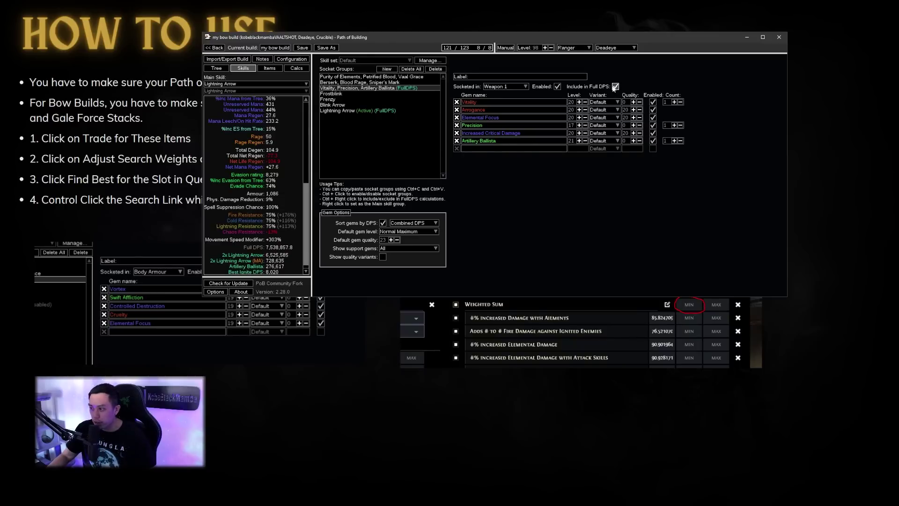
{"action": "left_click", "coordinate": [408, 110]}
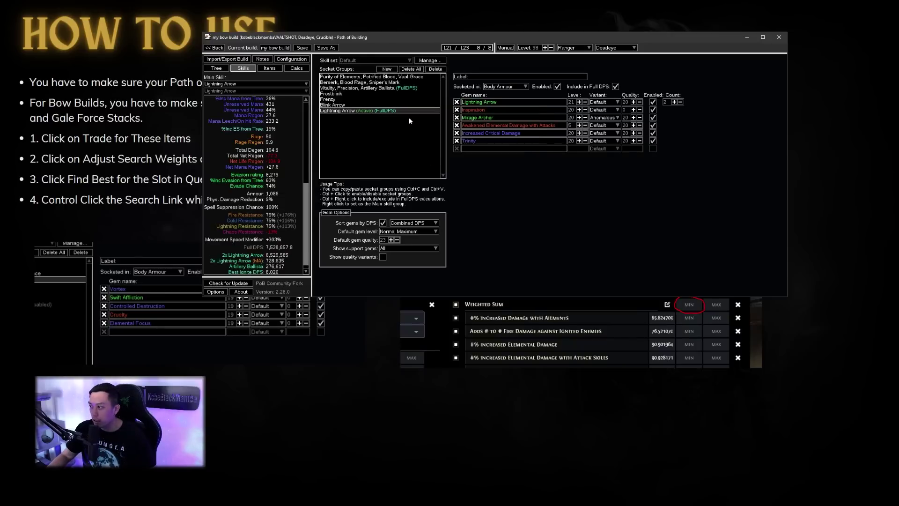
{"action": "left_click", "coordinate": [616, 87]}
{"action": "left_click", "coordinate": [616, 87]}
{"action": "left_click", "coordinate": [665, 102]}
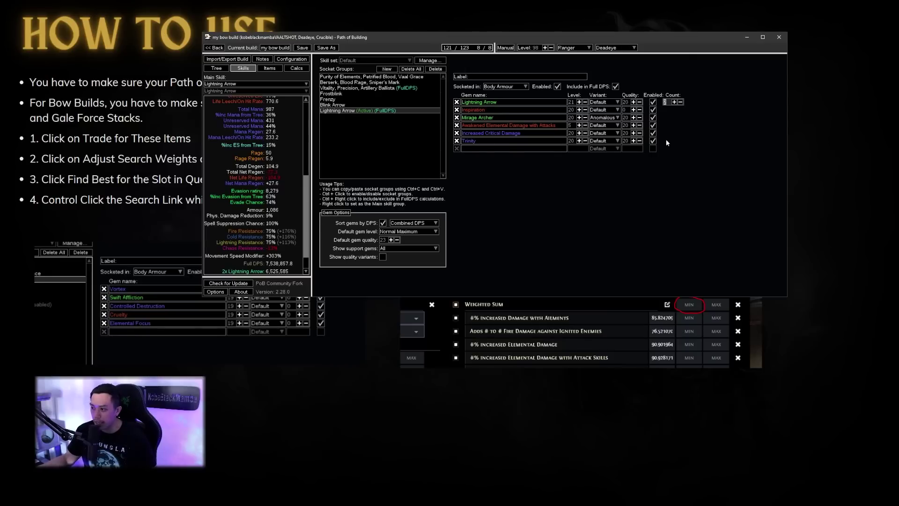
Step: Set the Artillery Ballista gem's count to 3 in the Vitality, Precision, Artillery Ballista socket group
{"action": "left_click", "coordinate": [386, 100]}
{"action": "left_click", "coordinate": [385, 94]}
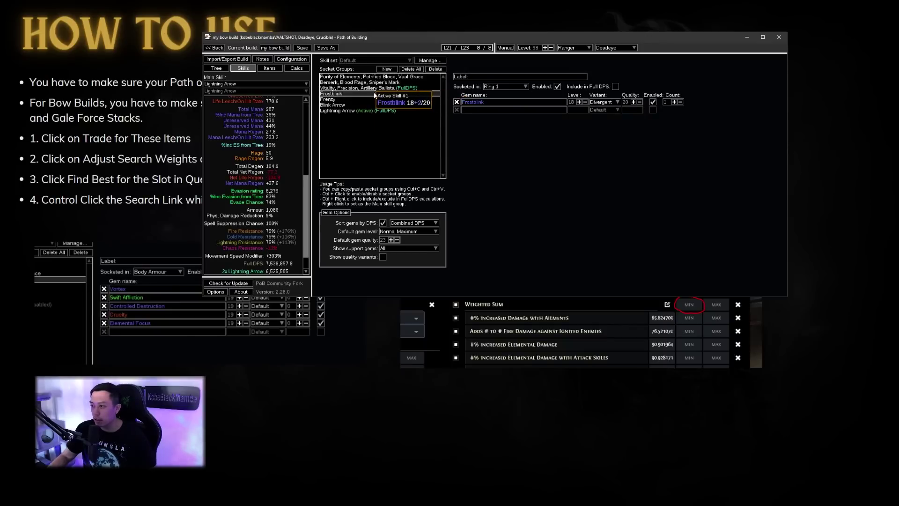
{"action": "left_click", "coordinate": [376, 88]}
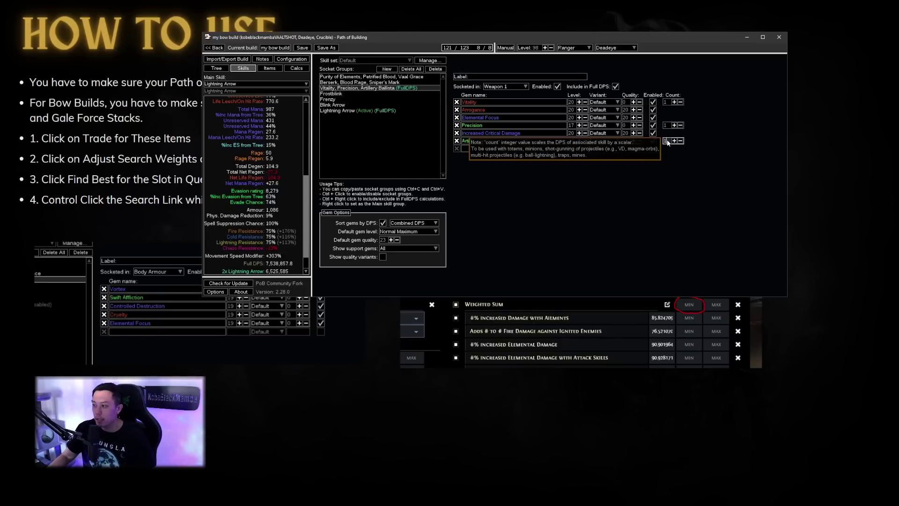
{"action": "mouse_move", "coordinate": [496, 143]}
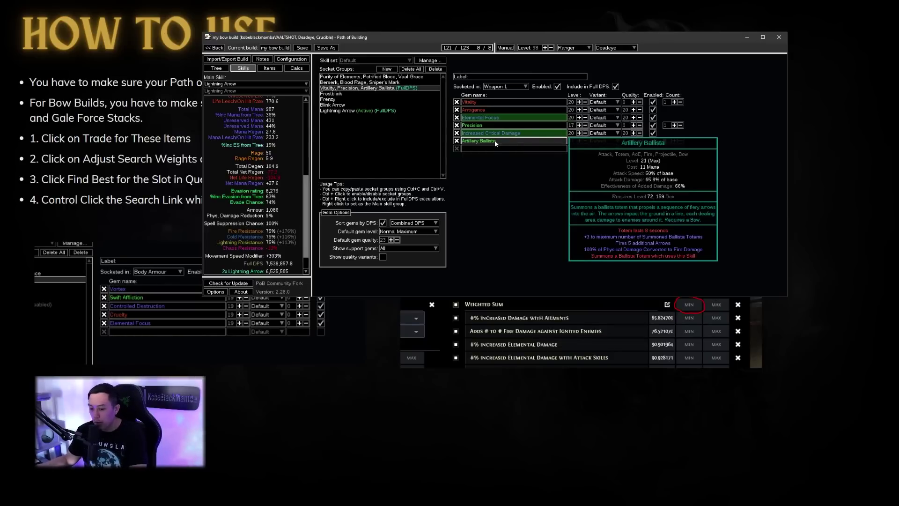
{"action": "left_click_drag", "start_coordinate": [668, 140], "coordinate": [652, 142]}
{"action": "type", "text": "3"}
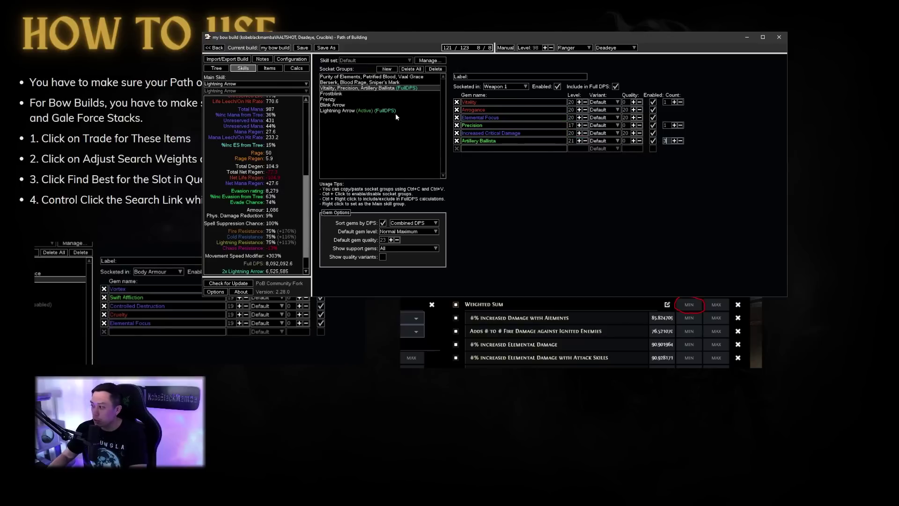
Step: In the build configuration, clear the red option below projectile travel distance and set the travel distance to 70
{"action": "left_click", "coordinate": [296, 68]}
{"action": "left_click", "coordinate": [294, 59]}
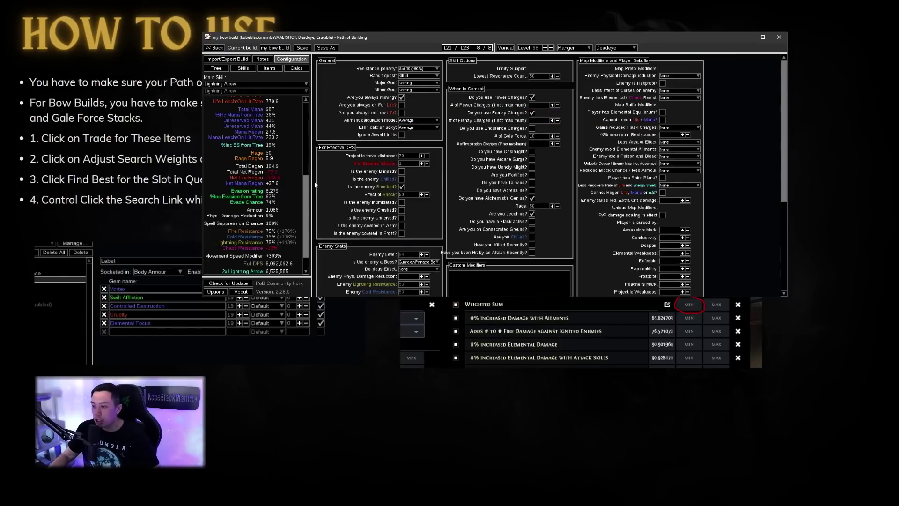
{"action": "scroll", "coordinate": [256, 185], "scroll_direction": "up", "scroll_amount": 5}
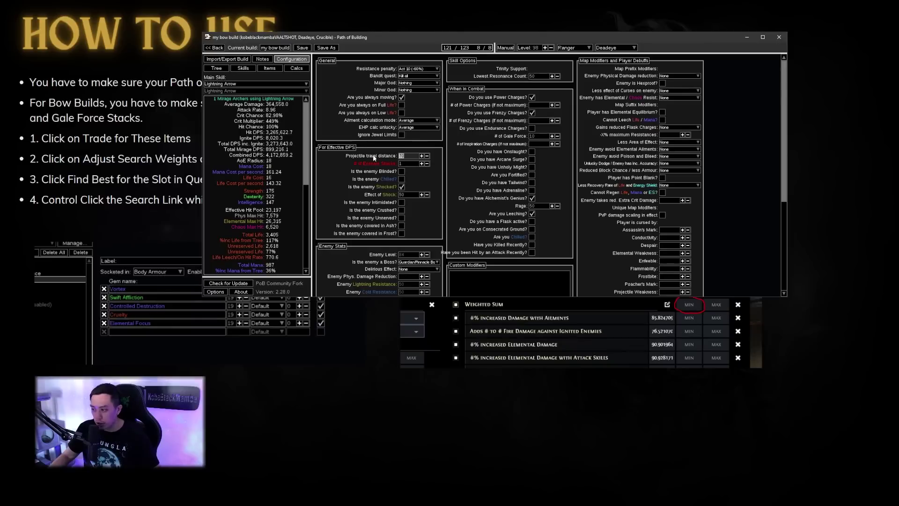
{"action": "left_click", "coordinate": [406, 163]}
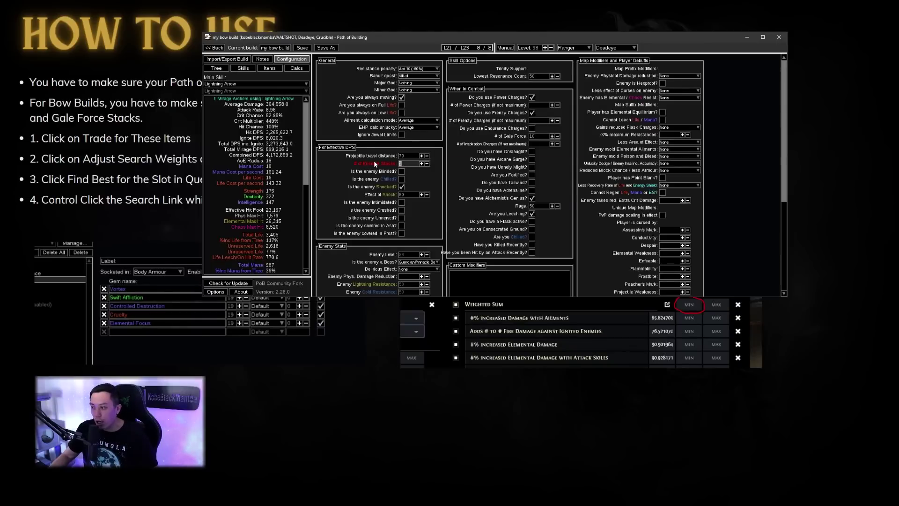
{"action": "key", "text": "BackSpace"}
{"action": "double_click", "coordinate": [405, 156]}
{"action": "key", "text": "BackSpace"}
{"action": "type", "text": "1"}
{"action": "key", "text": "BackSpace"}
{"action": "left_click_drag", "start_coordinate": [411, 156], "coordinate": [371, 155]}
{"action": "type", "text": "70"}
{"action": "left_click", "coordinate": [444, 200]}
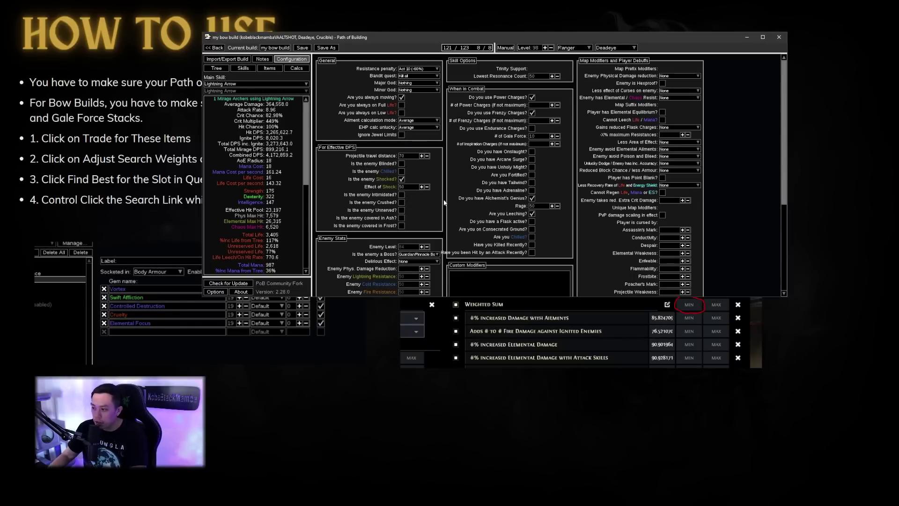
Step: Set the Effect of Shock to 25 and Trinity Support's Lowest Resonance Count to 50
{"action": "left_click", "coordinate": [405, 187]}
{"action": "type", "text": "25"}
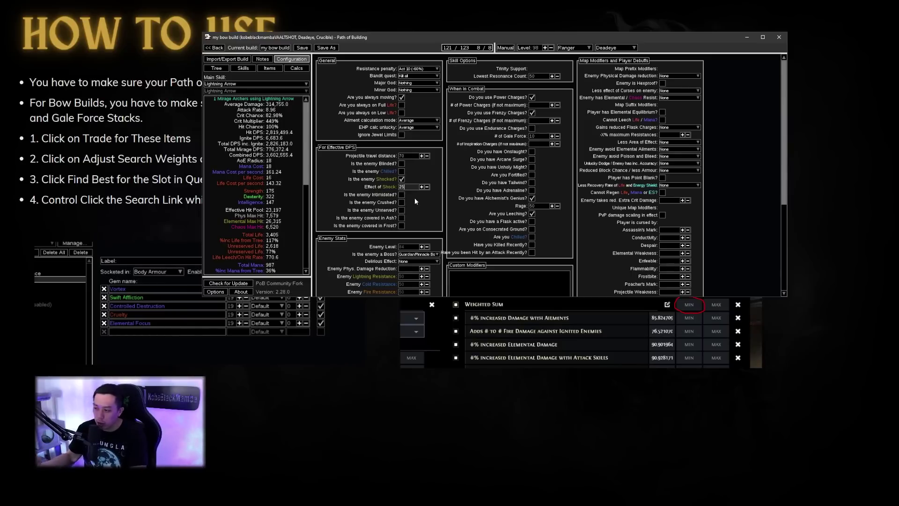
{"action": "left_click", "coordinate": [532, 77]}
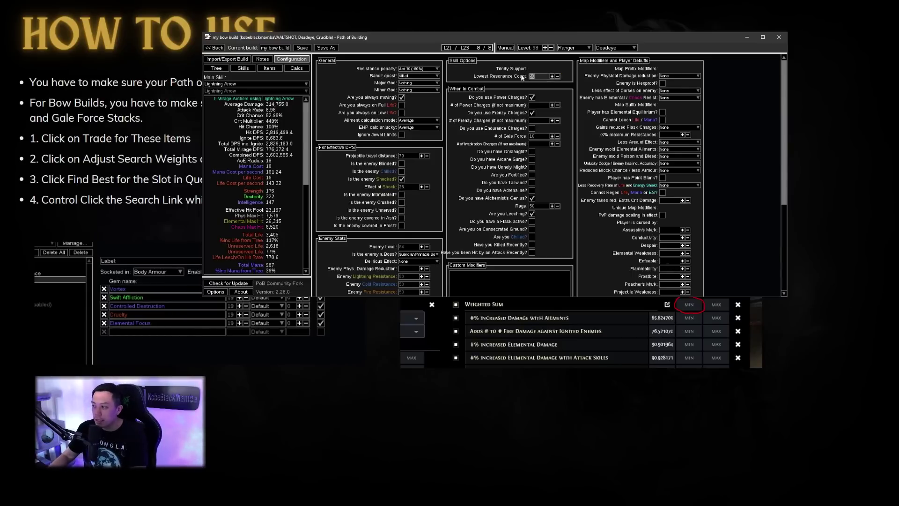
{"action": "key", "text": "BackSpace"}
{"action": "key", "text": "BackSpace"}
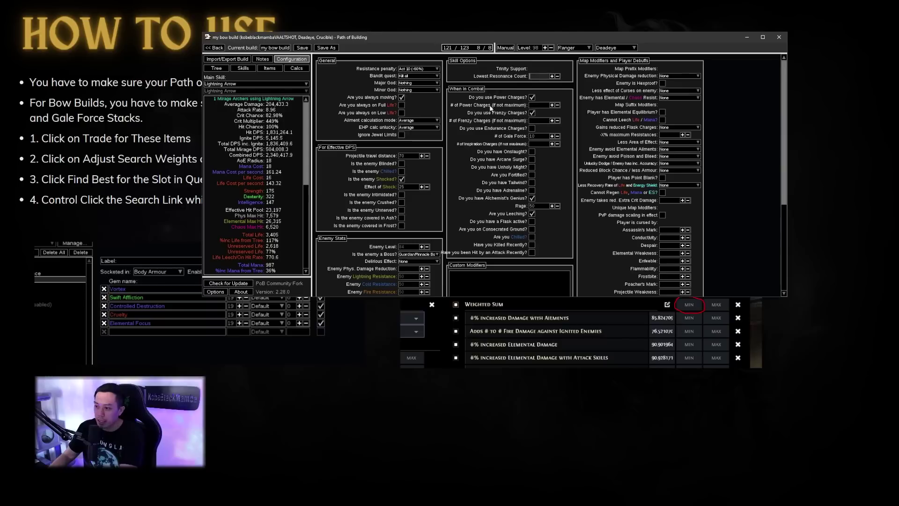
{"action": "type", "text": "50"}
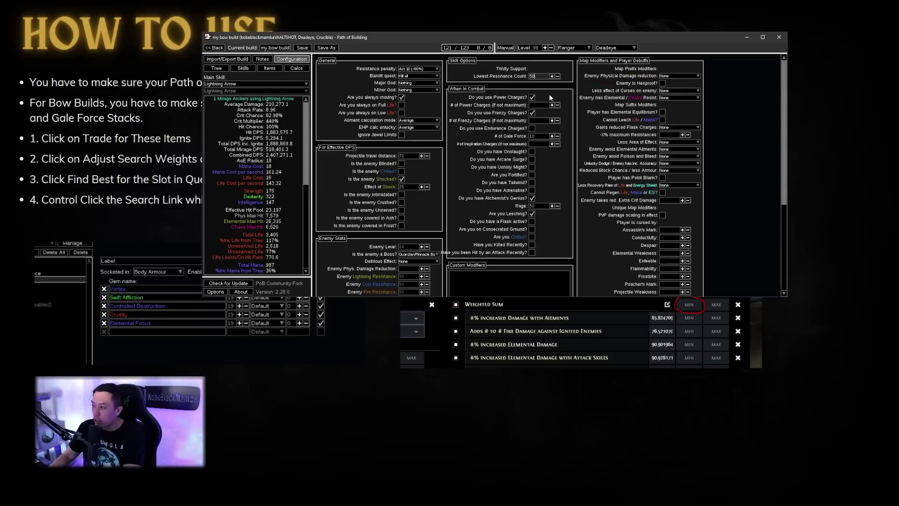
Step: Toggle frenzy charge use off and back on, and set the number of Gale Force stacks to 10
{"action": "left_click", "coordinate": [532, 113]}
{"action": "left_click", "coordinate": [532, 113]}
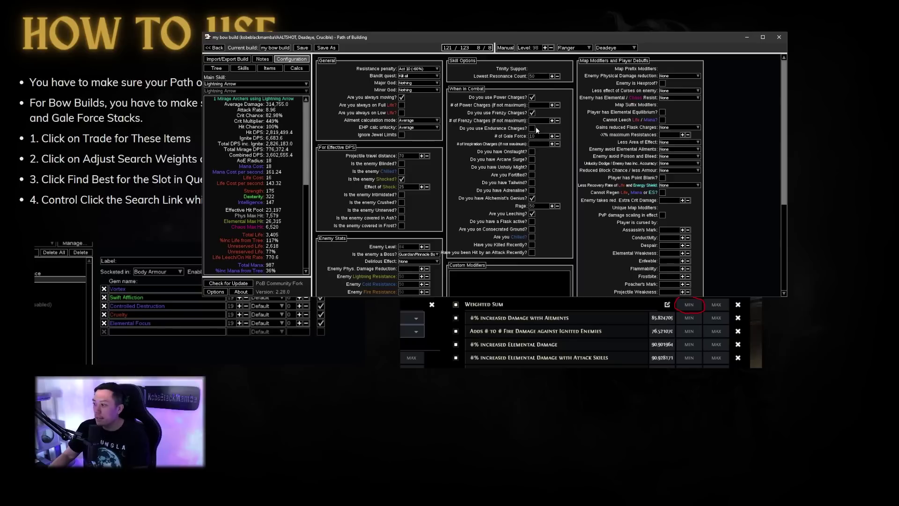
{"action": "left_click", "coordinate": [543, 136]}
{"action": "type", "text": "10"}
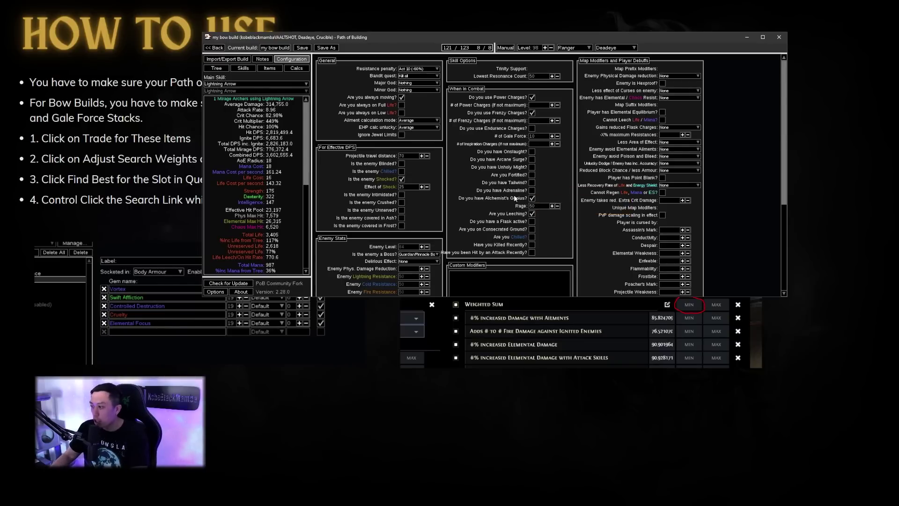
Step: Set Rage to 25 and toggle the leeching condition off and back on
{"action": "left_click_drag", "start_coordinate": [537, 205], "coordinate": [510, 206]}
{"action": "type", "text": "25"}
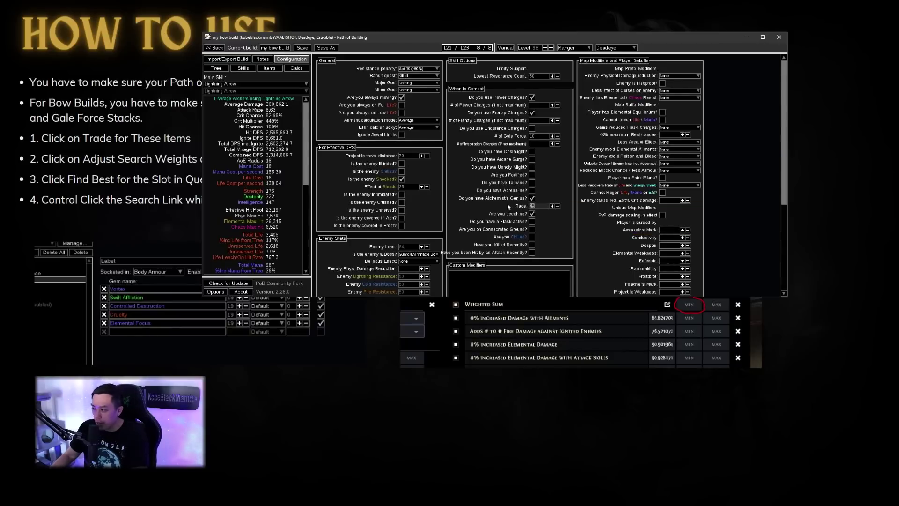
{"action": "left_click", "coordinate": [532, 215]}
{"action": "left_click", "coordinate": [532, 214]}
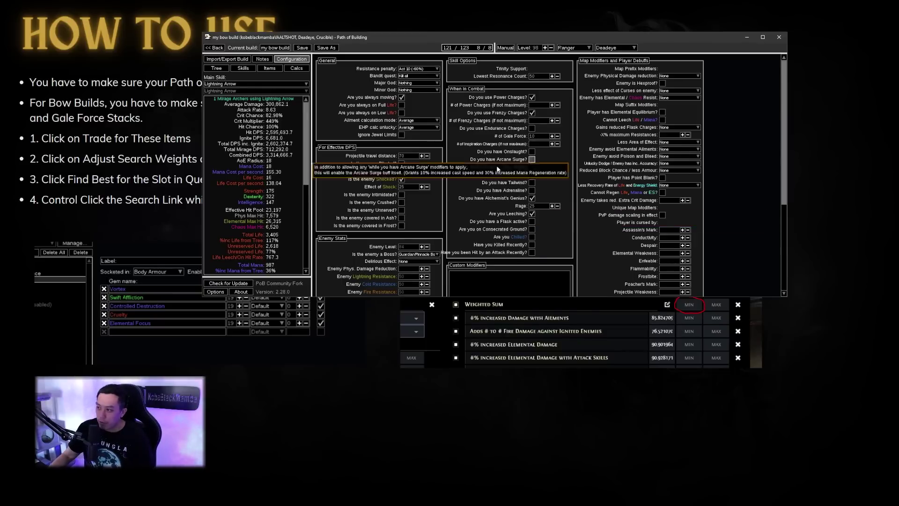
Step: Make the Path of Building window taller to fit all configuration options, review the build stats, and reposition the window
{"action": "left_click_drag", "start_coordinate": [520, 297], "coordinate": [519, 378]}
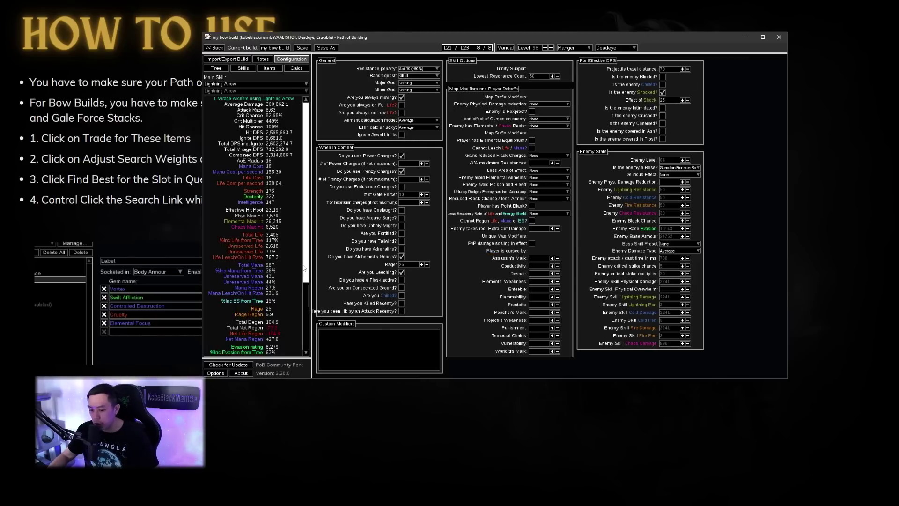
{"action": "left_click_drag", "start_coordinate": [305, 263], "coordinate": [301, 289]}
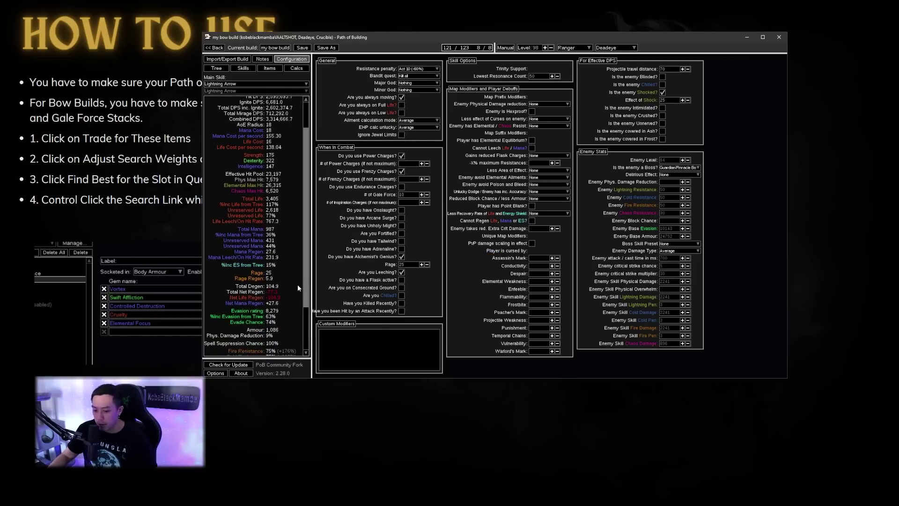
{"action": "left_click", "coordinate": [746, 37]}
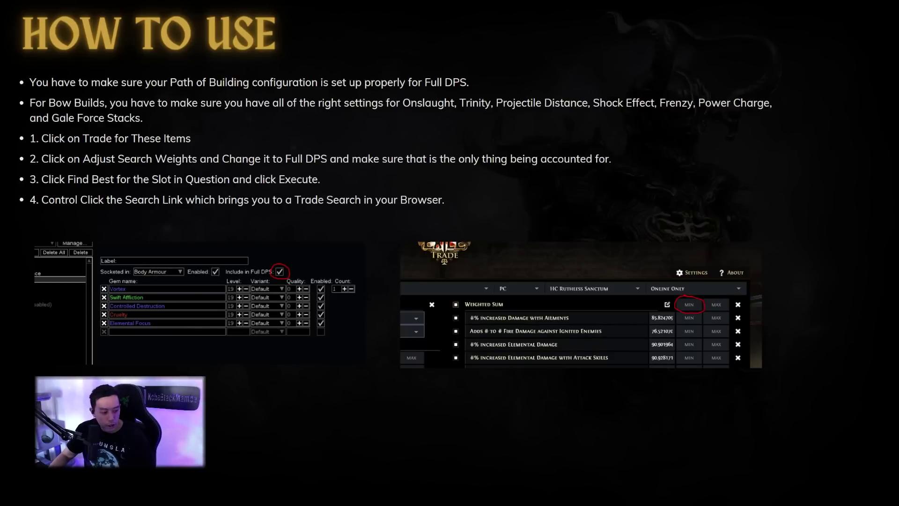
{"action": "key", "text": "alt+Tab"}
{"action": "left_click_drag", "start_coordinate": [309, 38], "coordinate": [377, 53]}
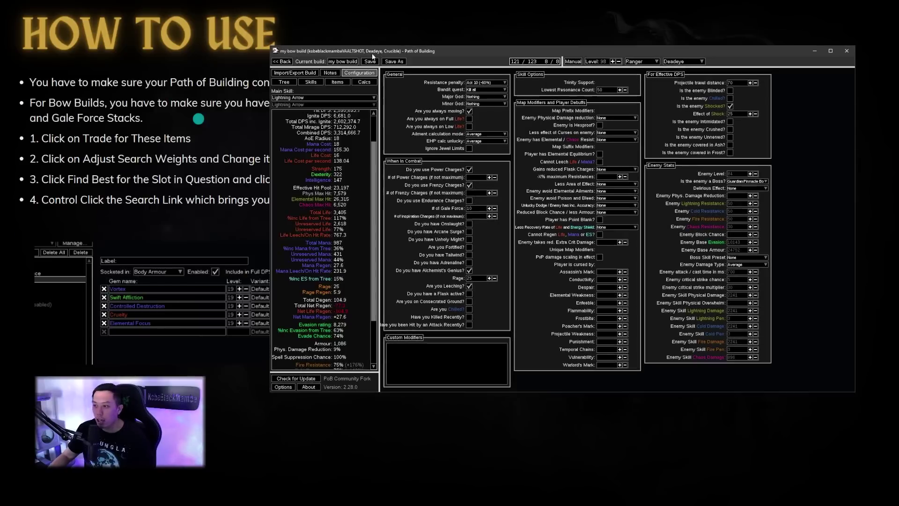
Step: Open the Trader for the build's equipped items
{"action": "left_click", "coordinate": [335, 86]}
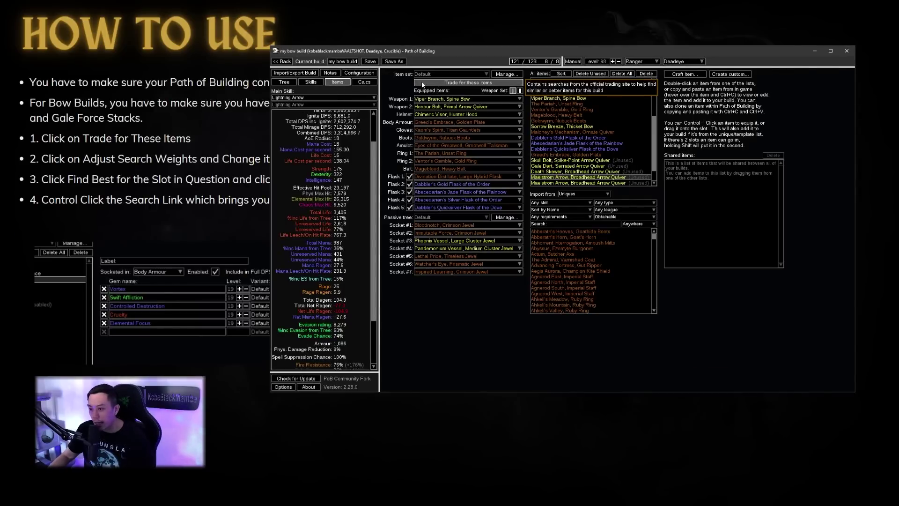
{"action": "left_click", "coordinate": [431, 84]}
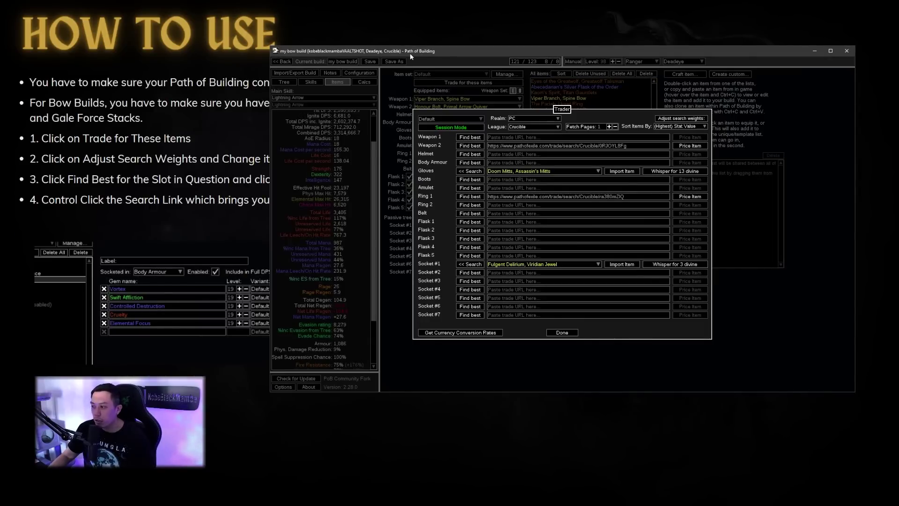
{"action": "left_click_drag", "start_coordinate": [411, 53], "coordinate": [389, 58]}
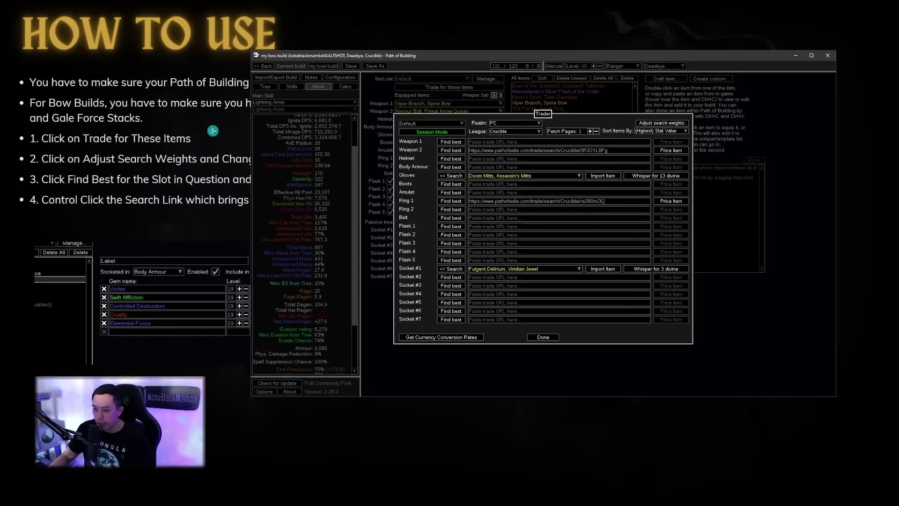
Step: Adjust the search weights by disabling Effective Hit Pool so that only Full DPS is weighted, and save them
{"action": "left_click", "coordinate": [662, 123]}
{"action": "scroll", "coordinate": [602, 217], "scroll_direction": "down", "scroll_amount": 10}
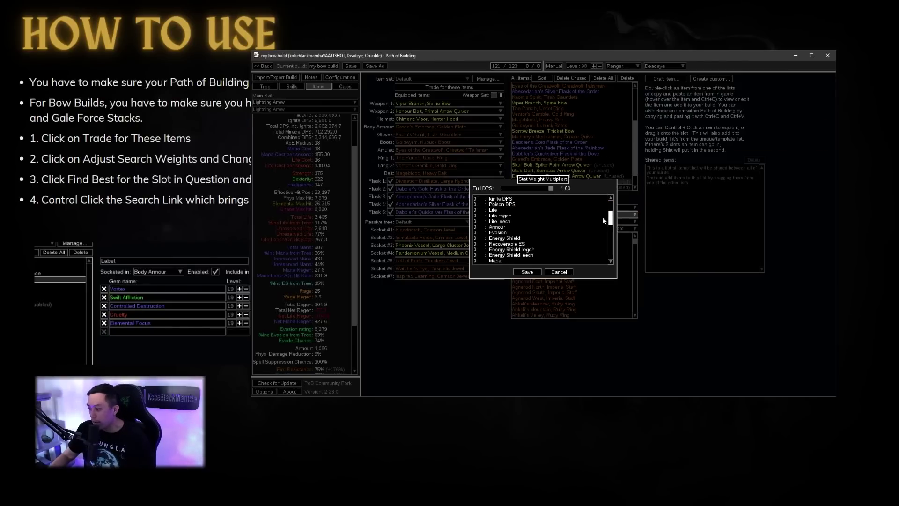
{"action": "left_click", "coordinate": [561, 232]}
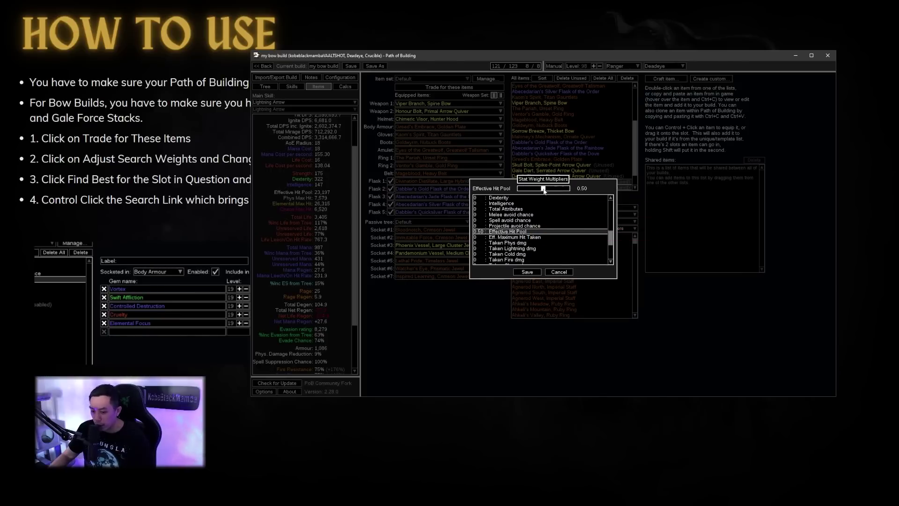
{"action": "left_click_drag", "start_coordinate": [544, 190], "coordinate": [425, 190]}
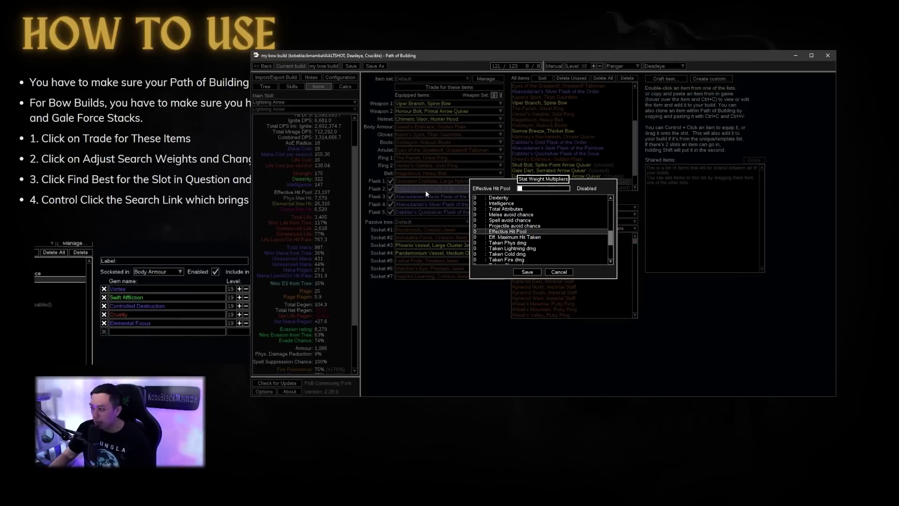
{"action": "left_click", "coordinate": [528, 272]}
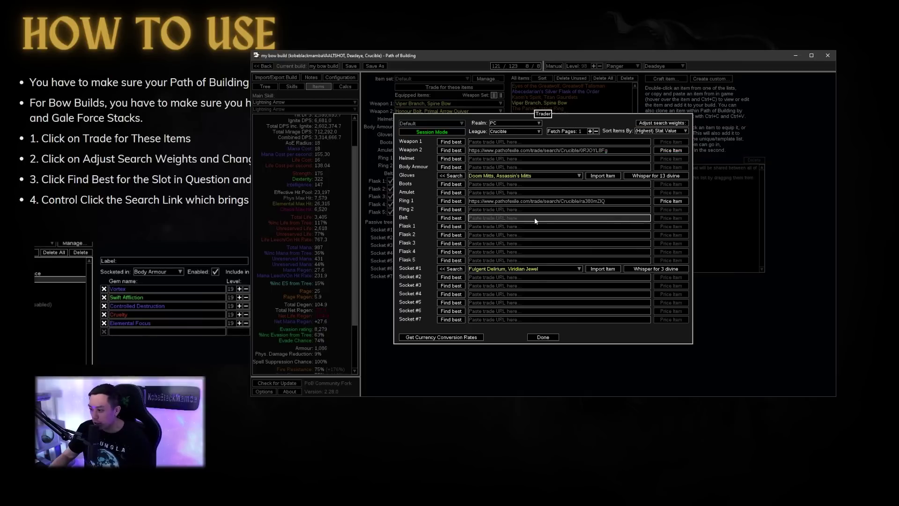
Step: Generate the best-item trade search for the belt slot with a maximum price of 1000 Chaos Orb Equivalent and no influences
{"action": "left_click", "coordinate": [451, 219]}
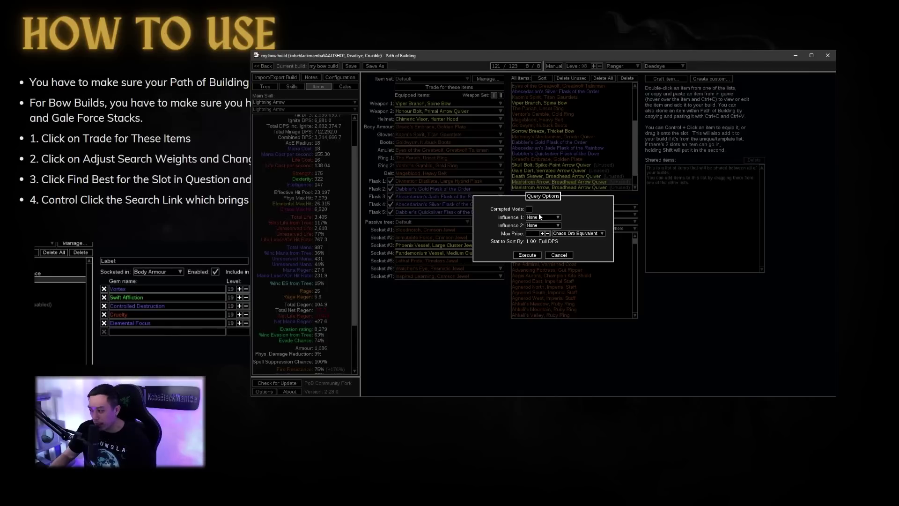
{"action": "left_click", "coordinate": [545, 217]}
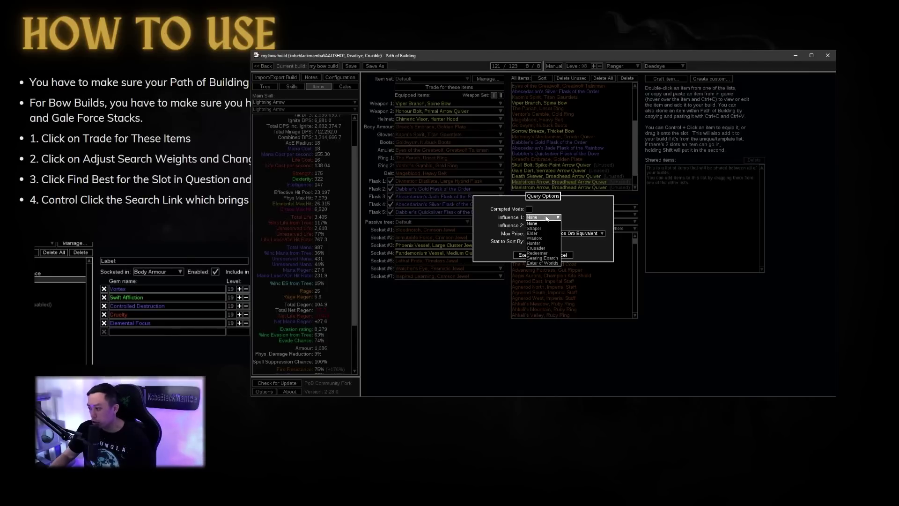
{"action": "left_click", "coordinate": [580, 211]}
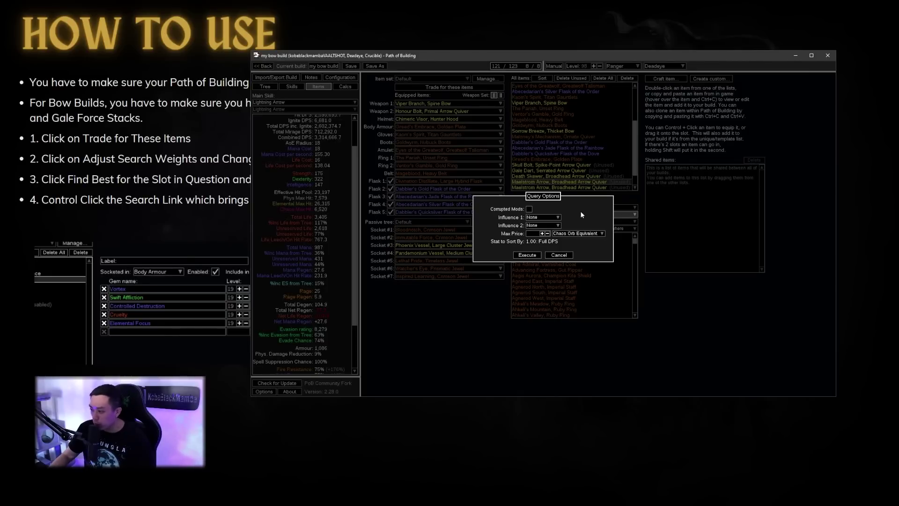
{"action": "left_click", "coordinate": [571, 235]}
{"action": "left_click", "coordinate": [579, 248]}
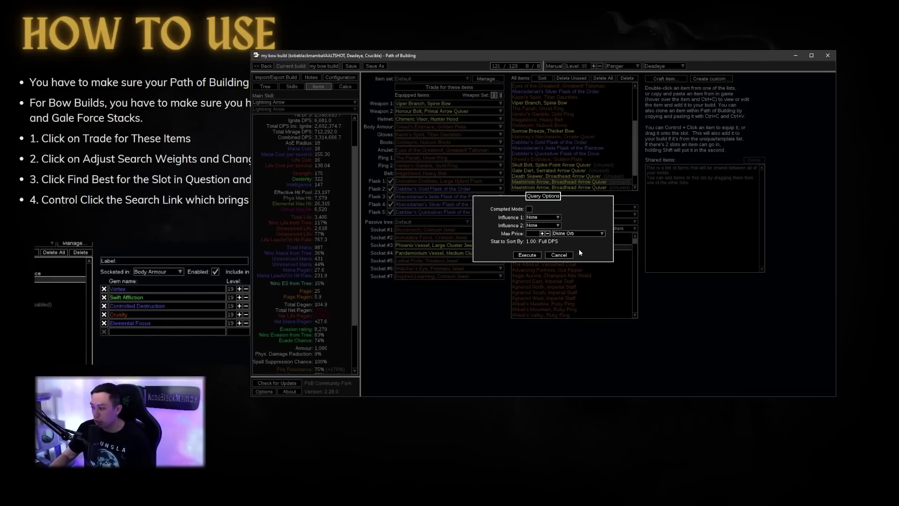
{"action": "left_click", "coordinate": [579, 233]}
{"action": "left_click", "coordinate": [578, 240]}
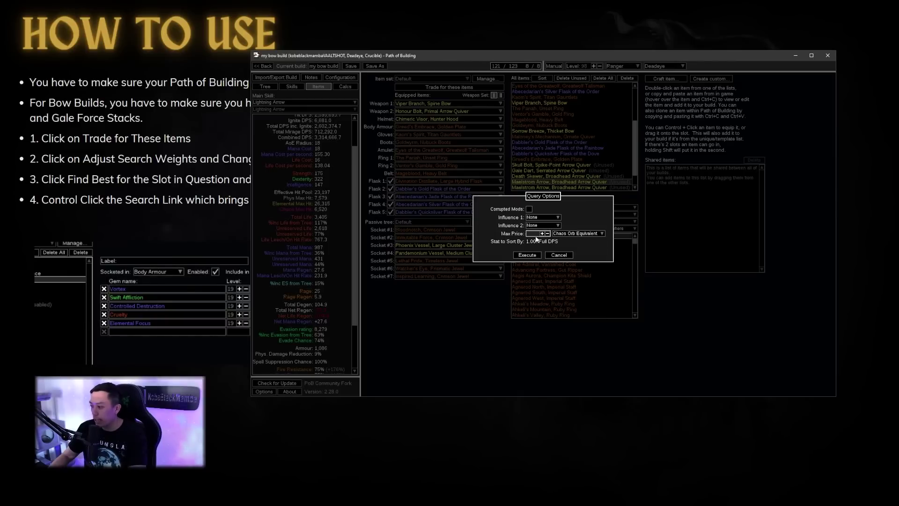
{"action": "left_click", "coordinate": [530, 234]}
{"action": "type", "text": "1000"}
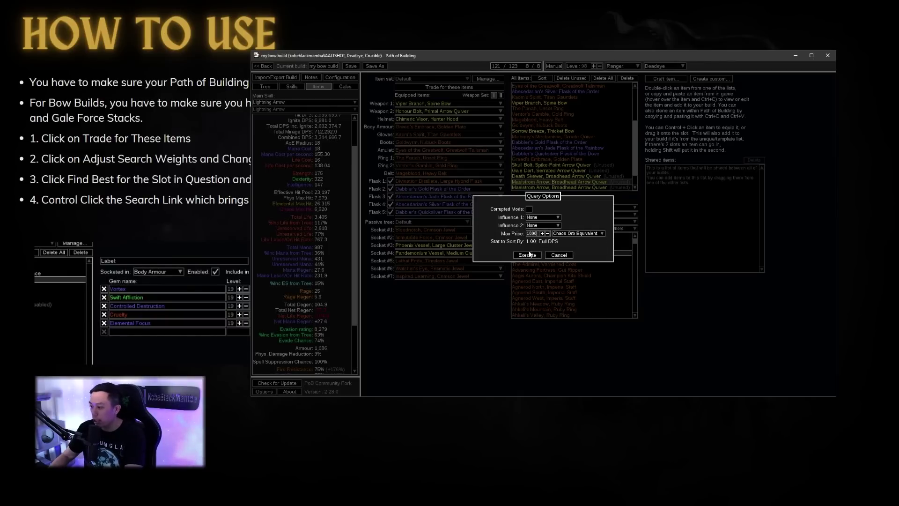
{"action": "left_click", "coordinate": [527, 255]}
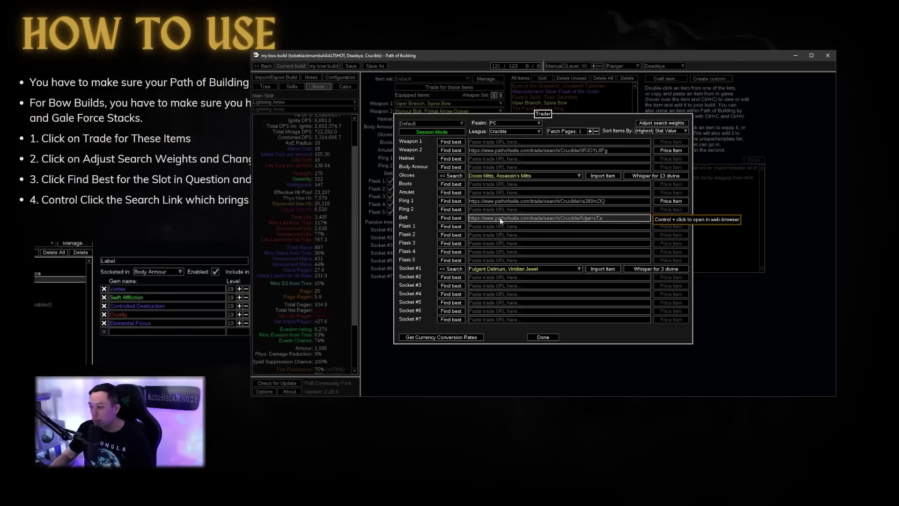
Step: Open the generated belt search link on the Path of Exile trade site in the web browser
{"action": "left_click", "coordinate": [448, 218]}
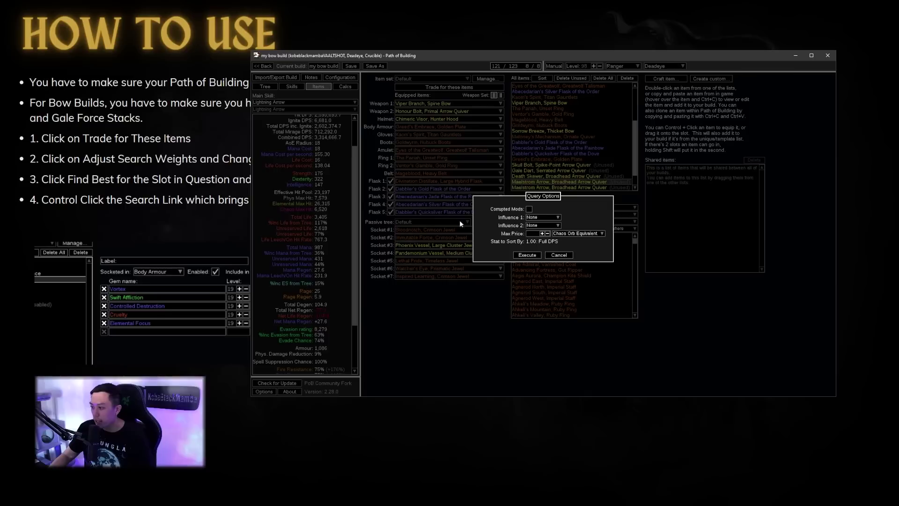
{"action": "left_click", "coordinate": [552, 255]}
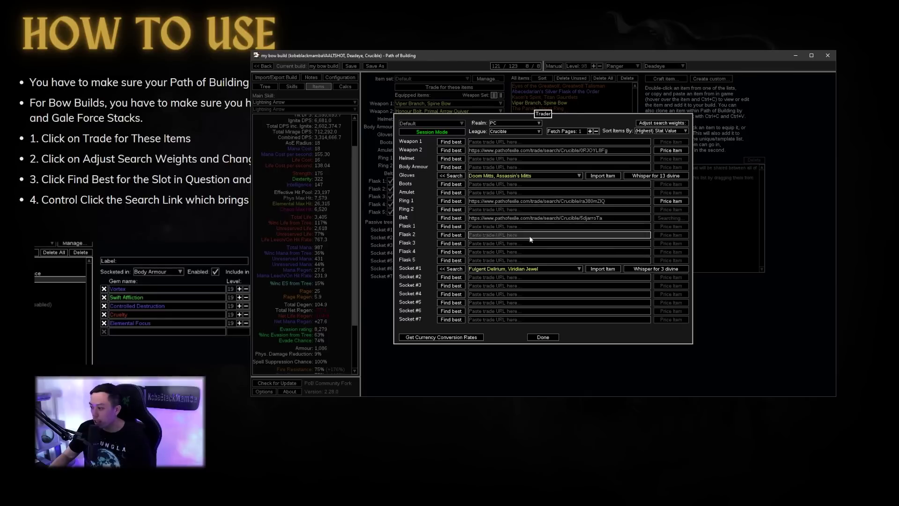
{"action": "left_click", "coordinate": [523, 219], "text": "ctrl"}
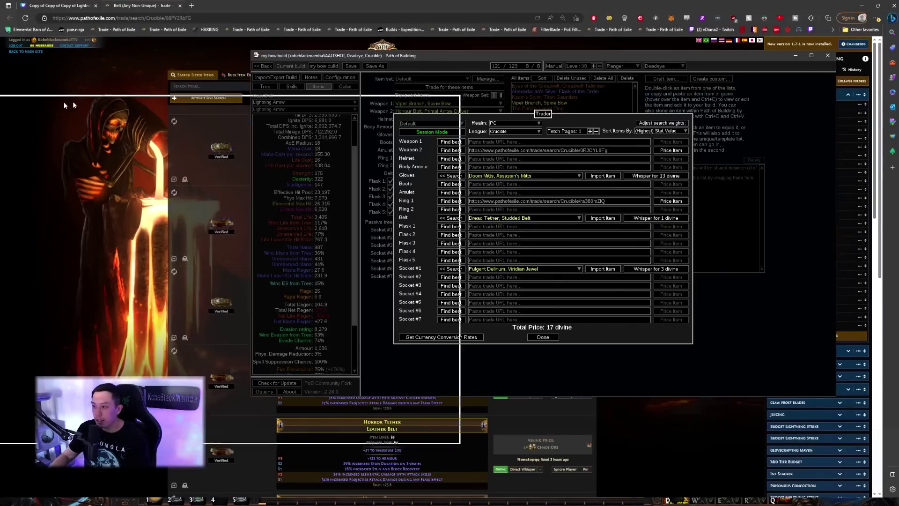
{"action": "key", "text": "alt+Tab"}
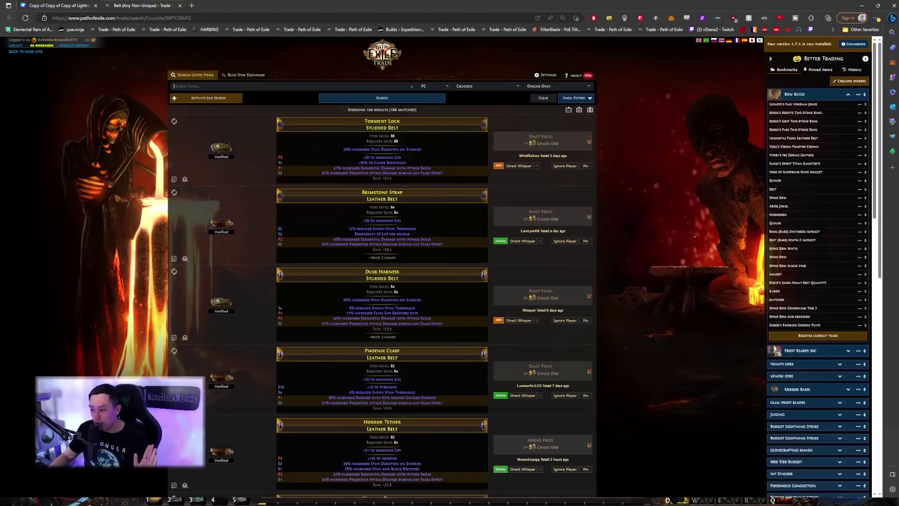
{"action": "mouse_move", "coordinate": [301, 240]}
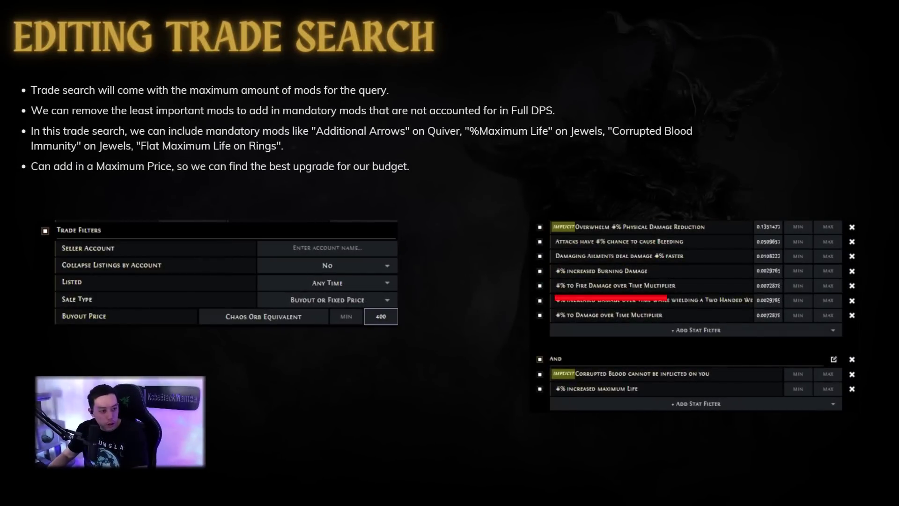
Step: Maximize the browser window with the belt trade search and show its search filters
{"action": "left_click_drag", "start_coordinate": [0, 107], "coordinate": [708, 35]}
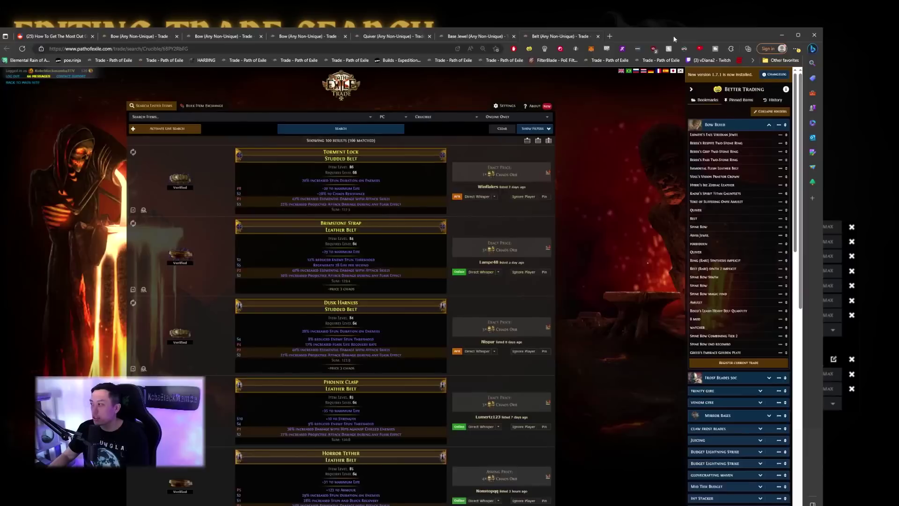
{"action": "double_click", "coordinate": [709, 35]}
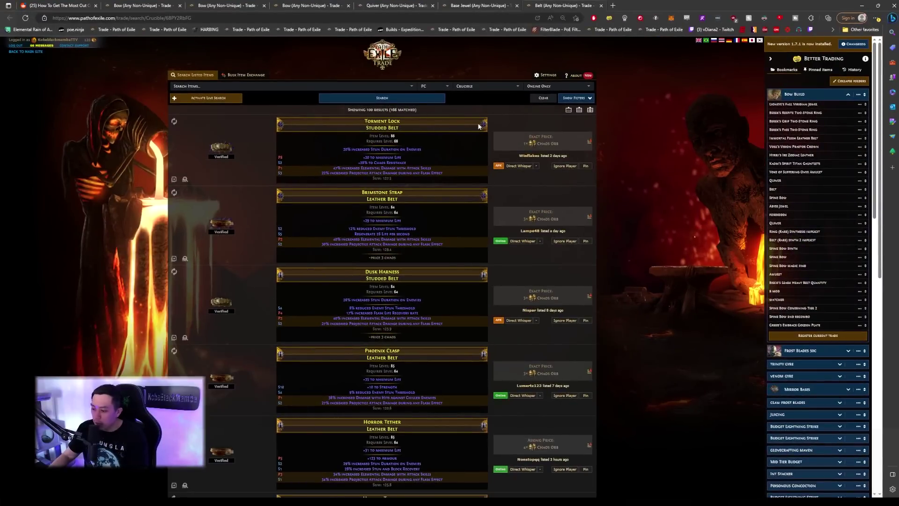
{"action": "left_click", "coordinate": [579, 98]}
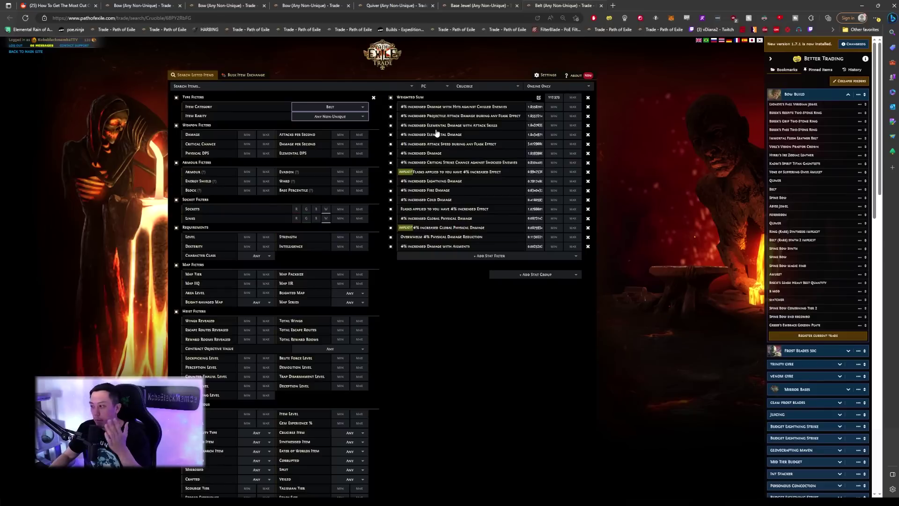
Step: Add an And stat group to the belt search requiring "# to maximum Life" with a minimum of 90
{"action": "left_click", "coordinate": [528, 275]}
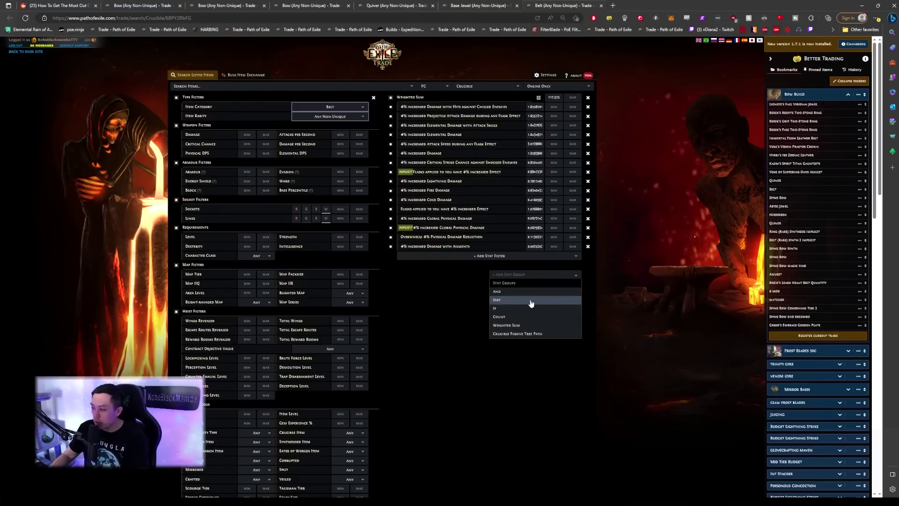
{"action": "left_click", "coordinate": [532, 291]}
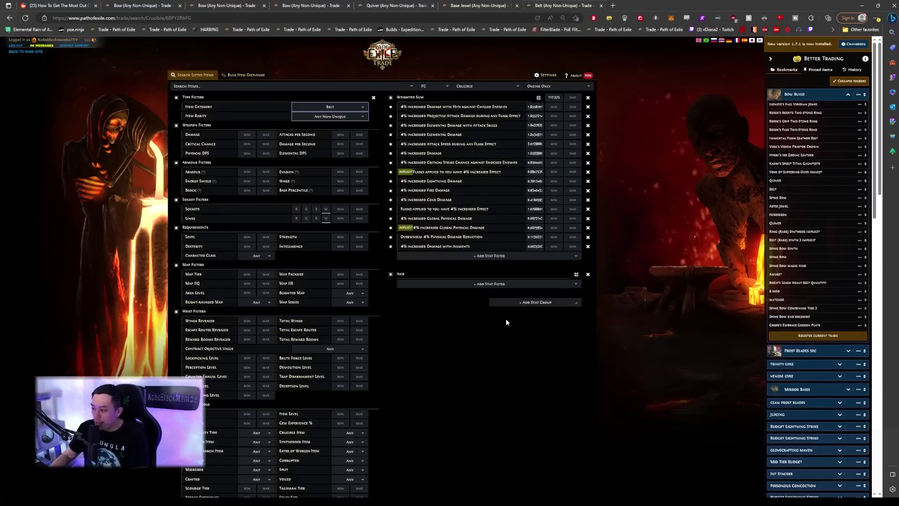
{"action": "left_click", "coordinate": [410, 284]}
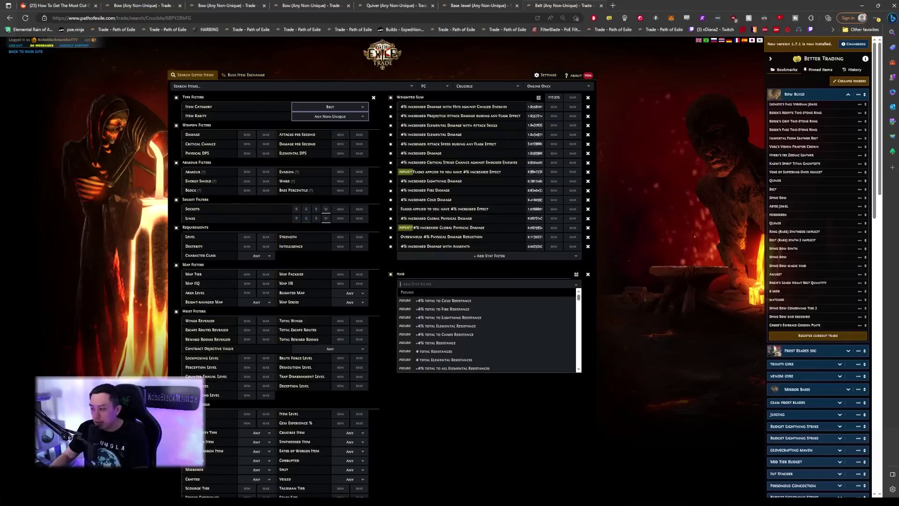
{"action": "left_click", "coordinate": [409, 284]}
{"action": "left_click", "coordinate": [645, 310]}
{"action": "left_click", "coordinate": [491, 284]}
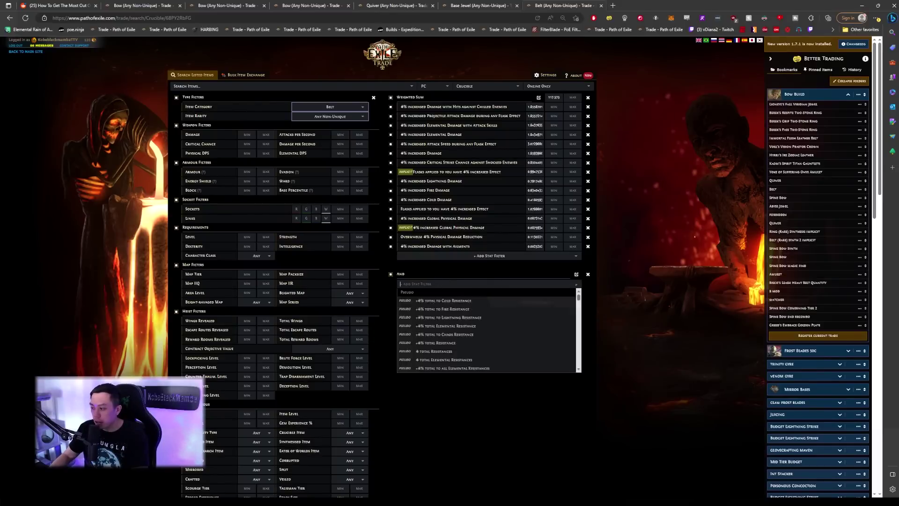
{"action": "type", "text": "maximum"}
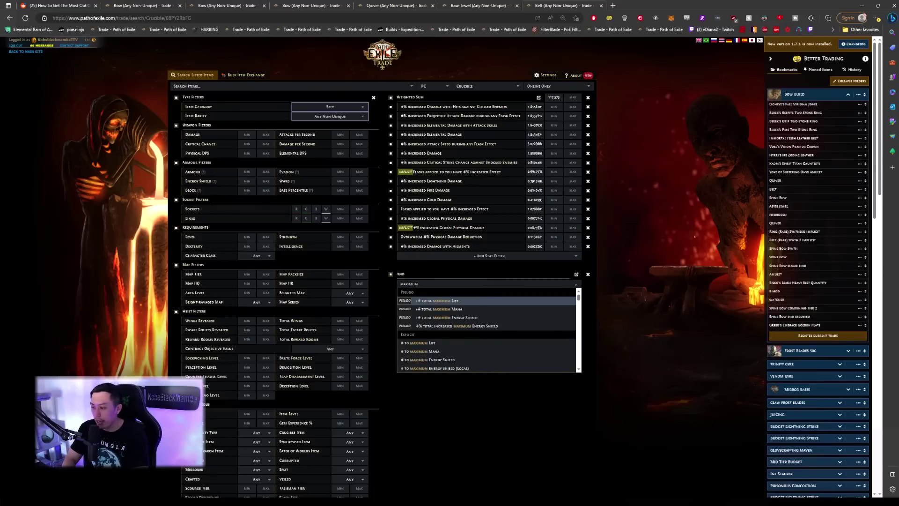
{"action": "left_click", "coordinate": [482, 343]}
{"action": "left_click", "coordinate": [553, 283]}
{"action": "type", "text": "90"}
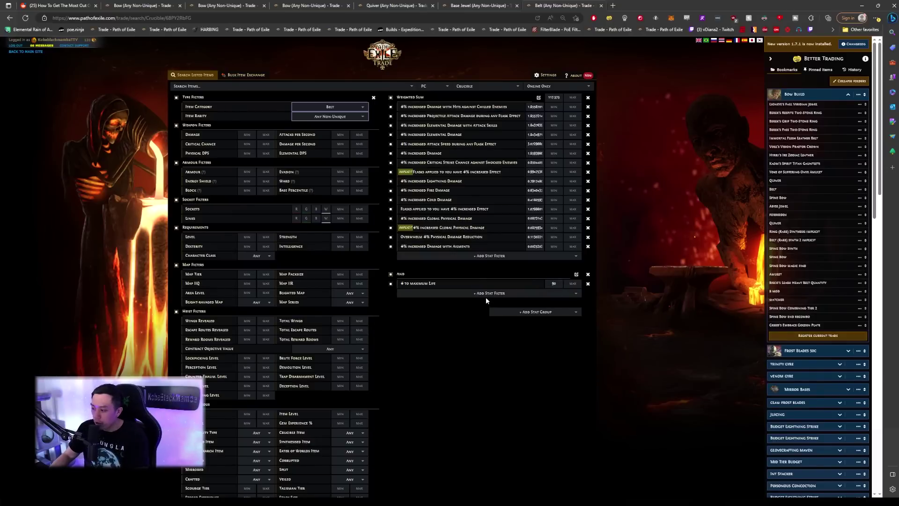
{"action": "left_click", "coordinate": [486, 294]}
{"action": "type", "text": "~res"}
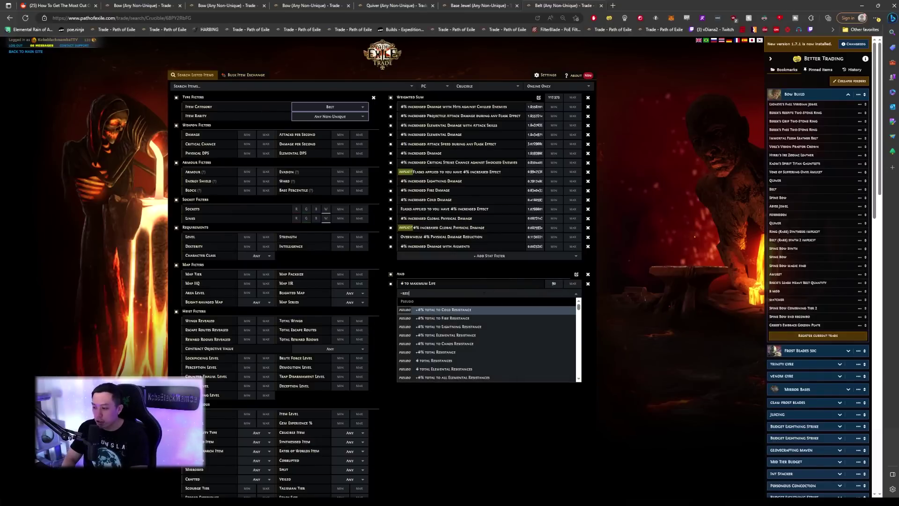
{"action": "type", "text": "istance"}
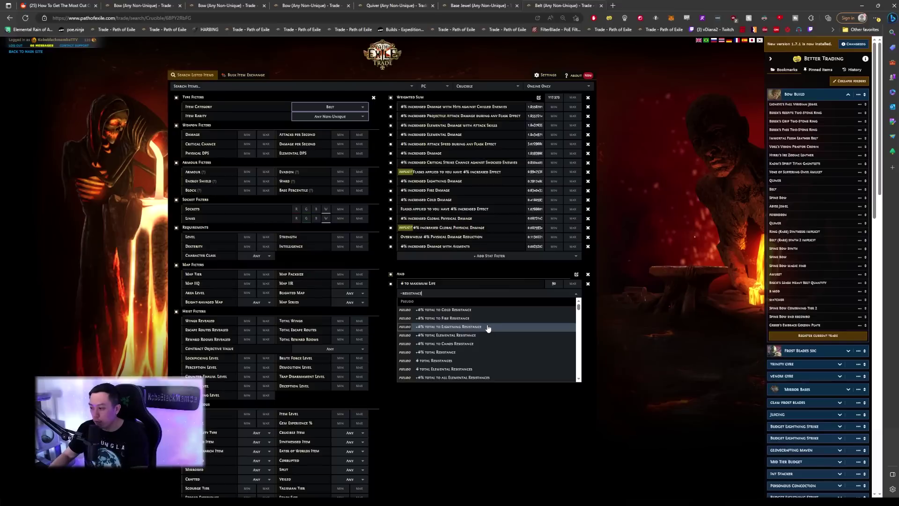
{"action": "left_click", "coordinate": [487, 327]}
{"action": "left_click", "coordinate": [554, 292]}
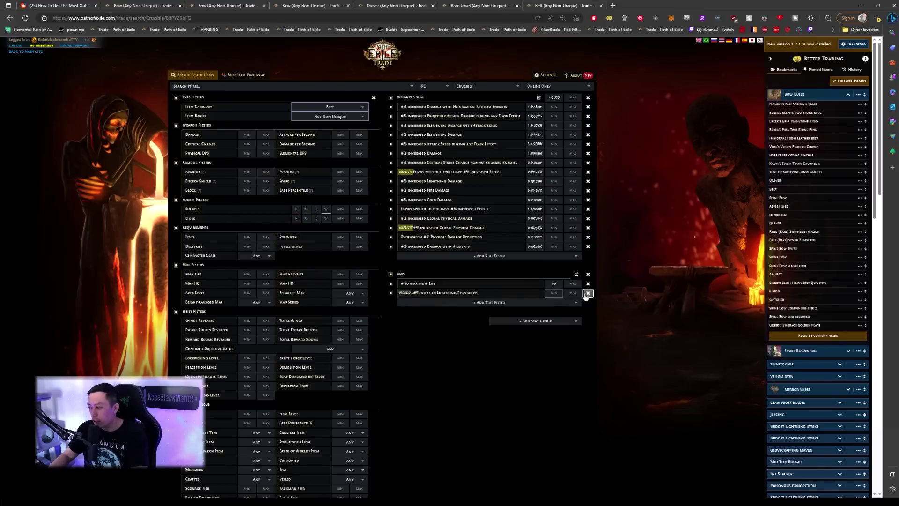
{"action": "left_click", "coordinate": [588, 293]}
{"action": "left_click", "coordinate": [510, 293]}
{"action": "type", "text": "~resistanc"}
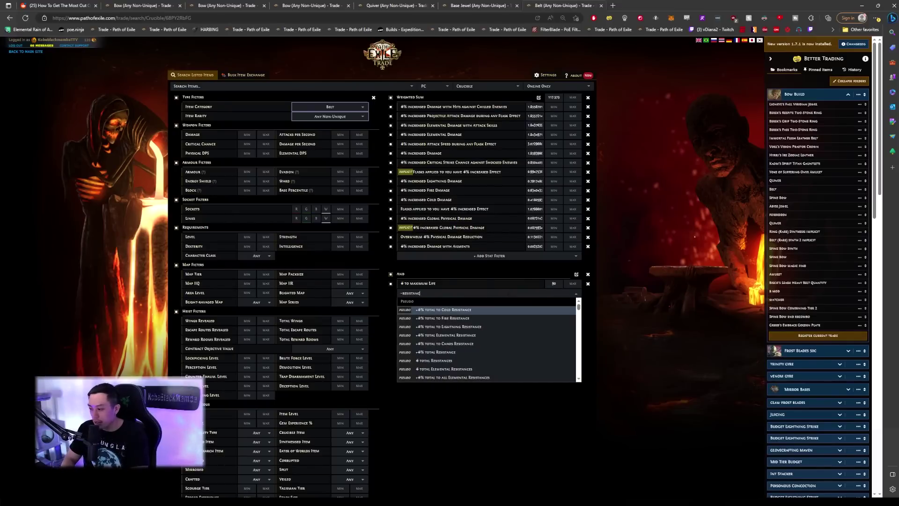
{"action": "type", "text": "e"}
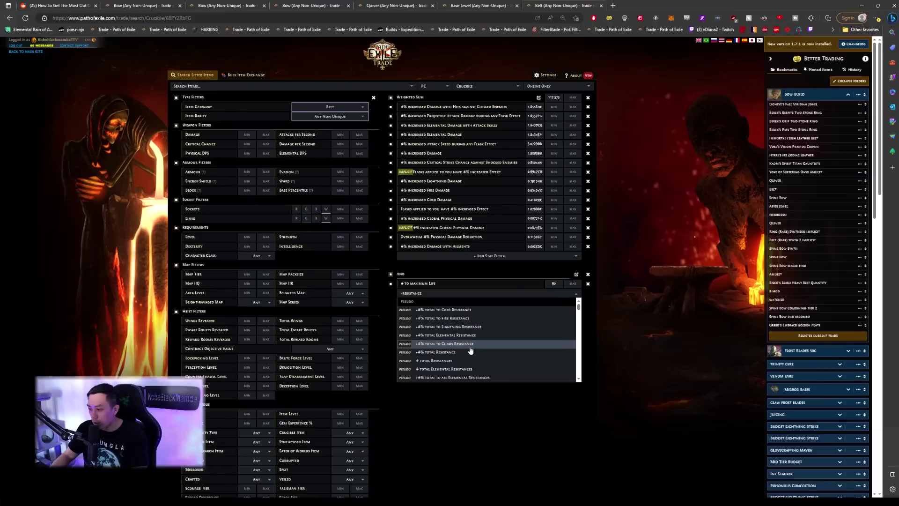
{"action": "left_click", "coordinate": [470, 310]}
{"action": "left_click", "coordinate": [554, 293]}
{"action": "left_click", "coordinate": [588, 292]}
Step: Add the explicit "#% to Lightning Resistance" filter with a minimum of 35 to the And group and run the belt search
{"action": "left_click", "coordinate": [543, 293]}
{"action": "type", "text": "~"}
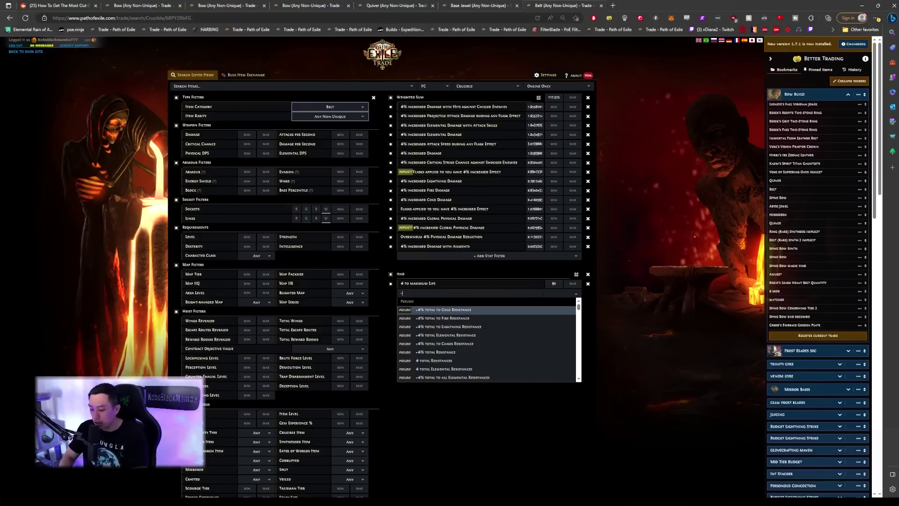
{"action": "type", "text": "oal"}
{"action": "key", "text": "BackSpace"}
{"action": "key", "text": "BackSpace"}
{"action": "key", "text": "BackSpace"}
{"action": "key", "text": "BackSpace"}
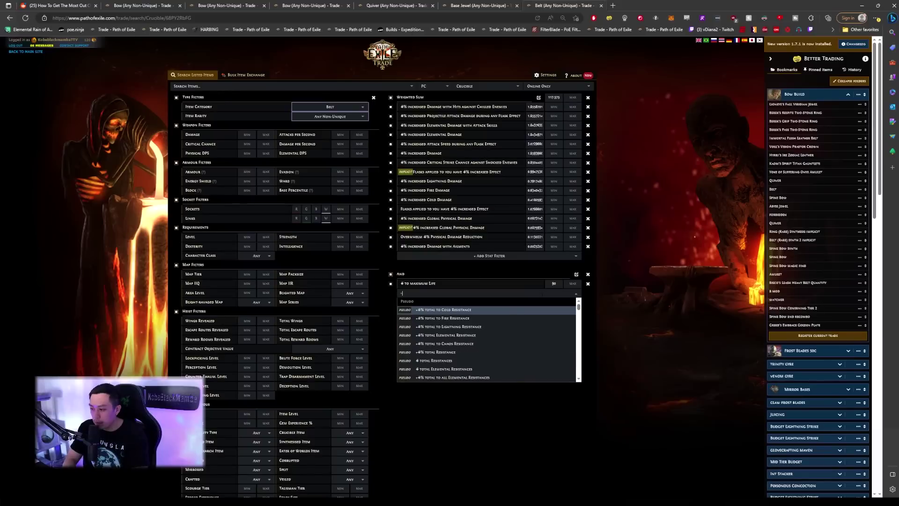
{"action": "type", "text": "lightning re"}
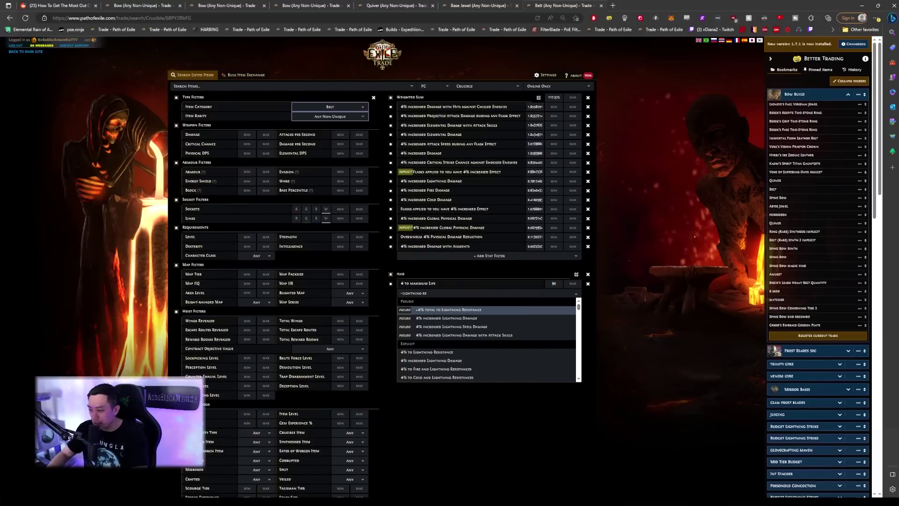
{"action": "left_click", "coordinate": [468, 352]}
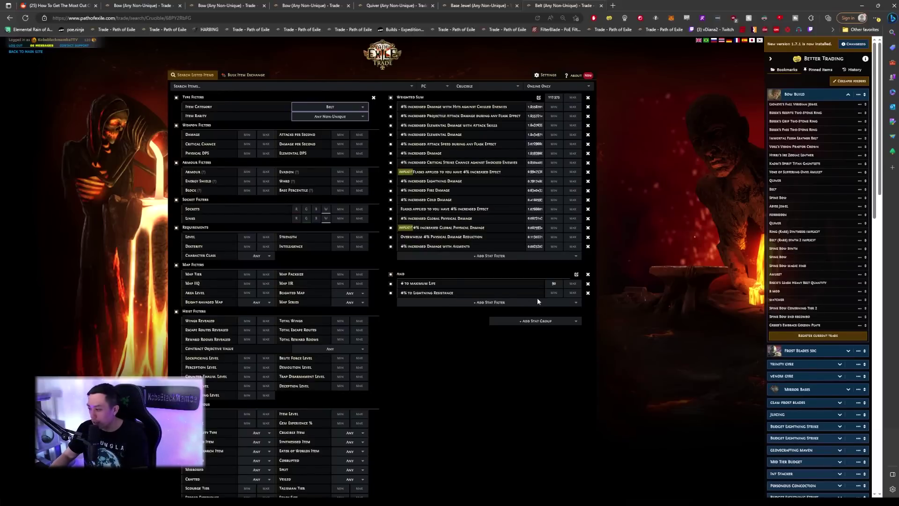
{"action": "left_click", "coordinate": [553, 293]}
{"action": "type", "text": "35"}
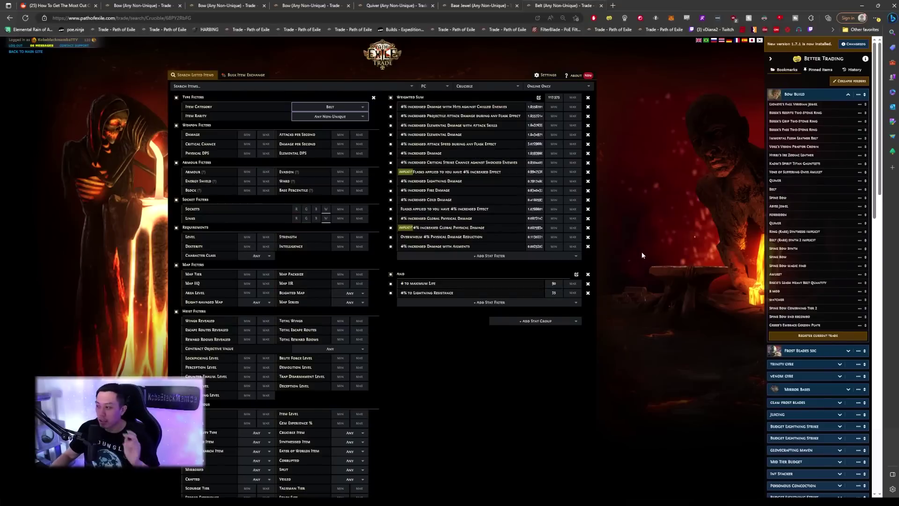
{"action": "scroll", "coordinate": [661, 255], "scroll_direction": "down", "scroll_amount": 5}
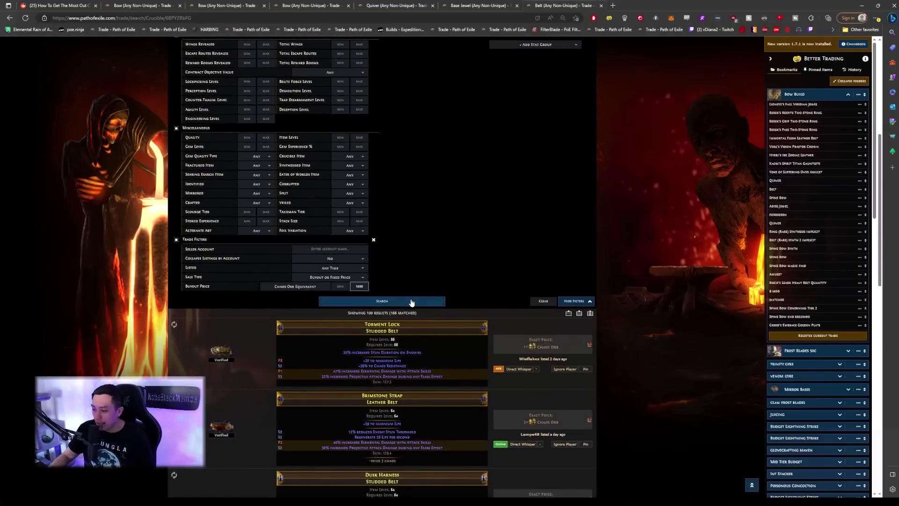
{"action": "left_click", "coordinate": [411, 300]}
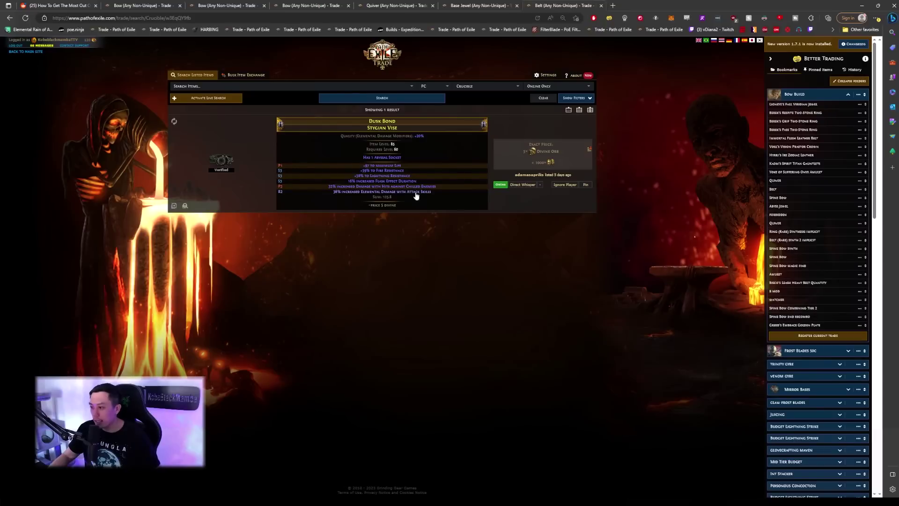